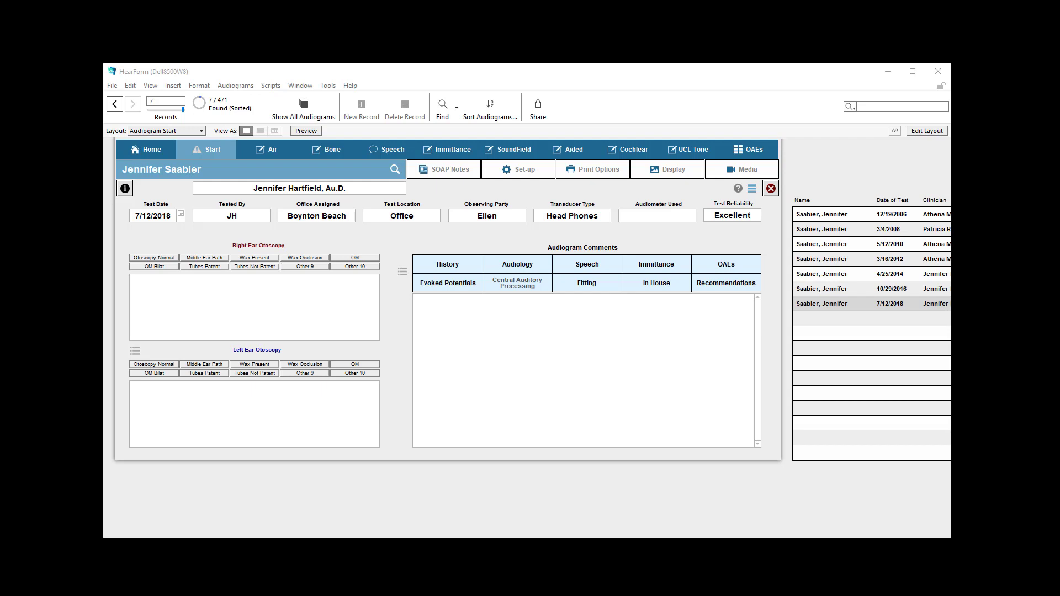
Open the FDA category of the patient's SOAP notes and view the list of SOAP note tab titles
click(433, 173)
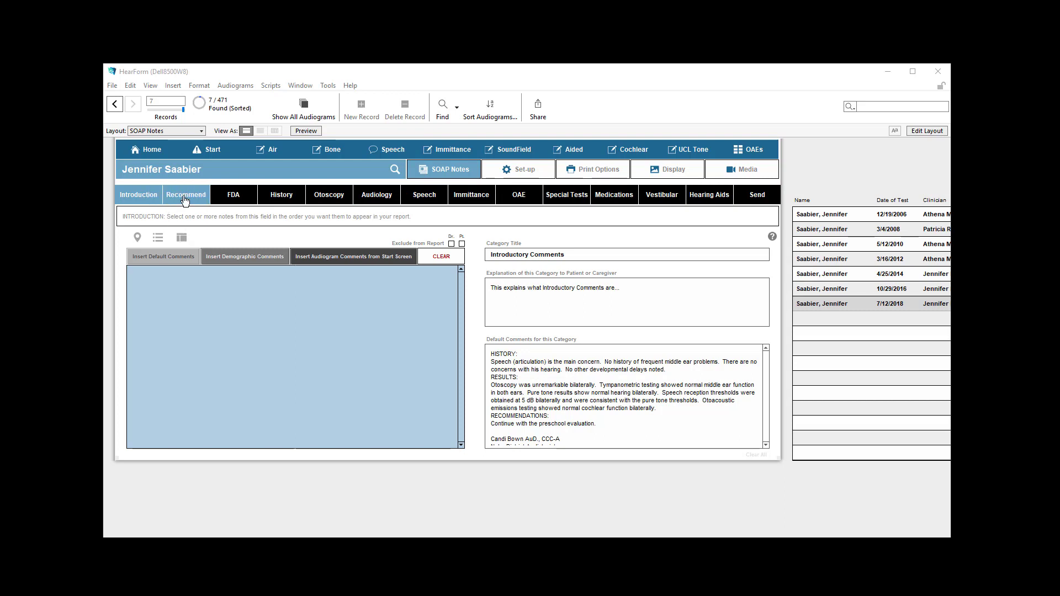
click(234, 200)
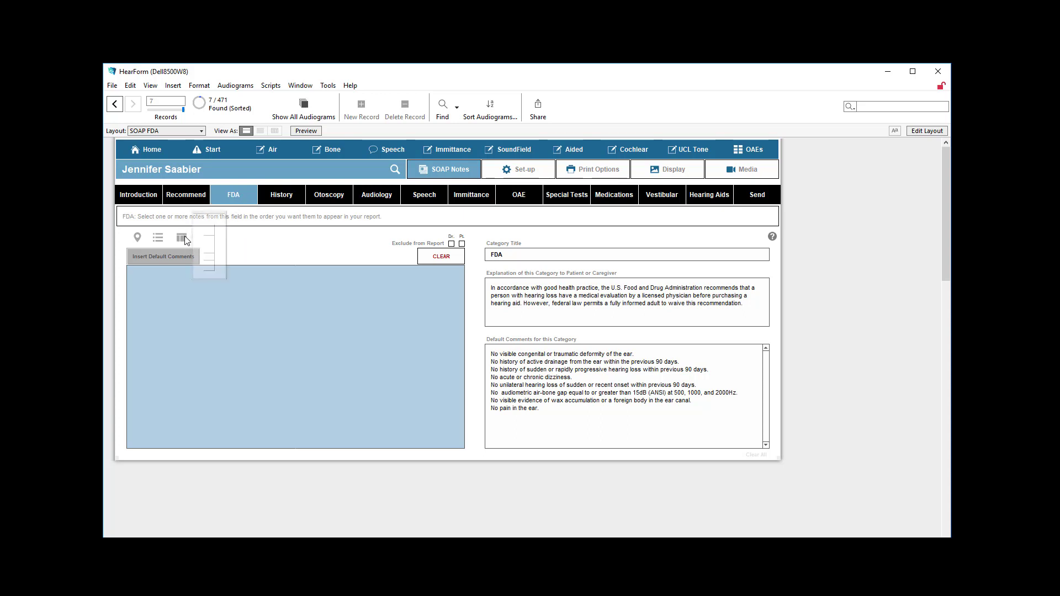
click(184, 238)
click(257, 214)
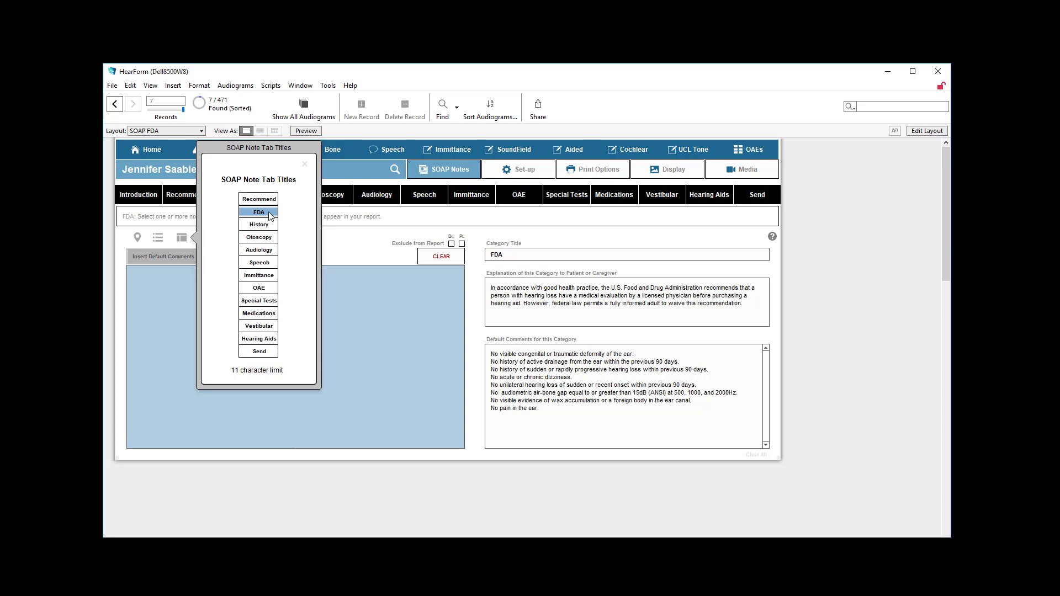
click(306, 165)
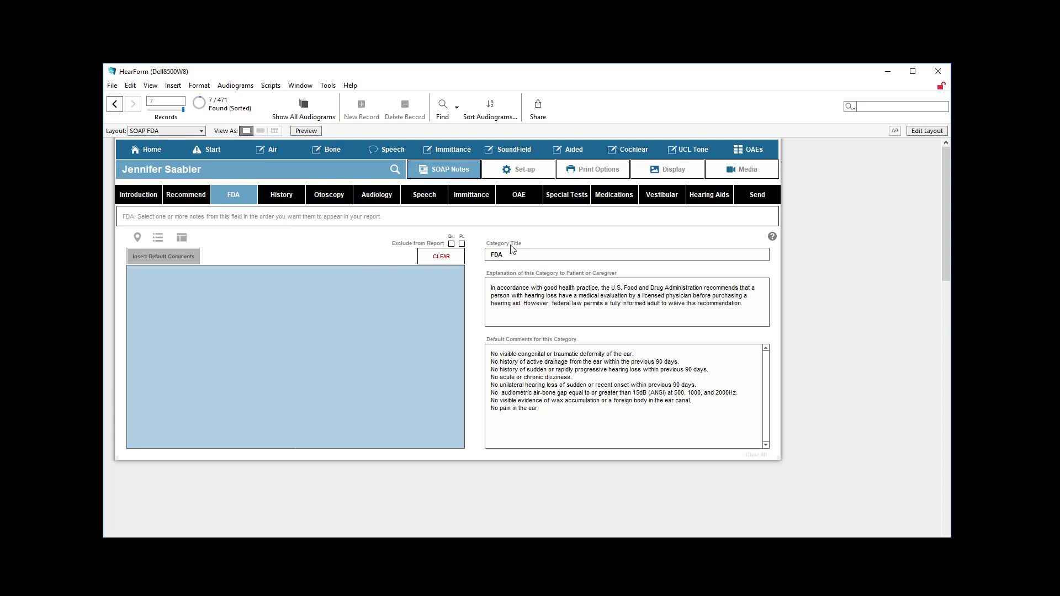
Compare the FDA category title with its entry in the SOAP note tab titles list
drag(511, 253, 489, 254)
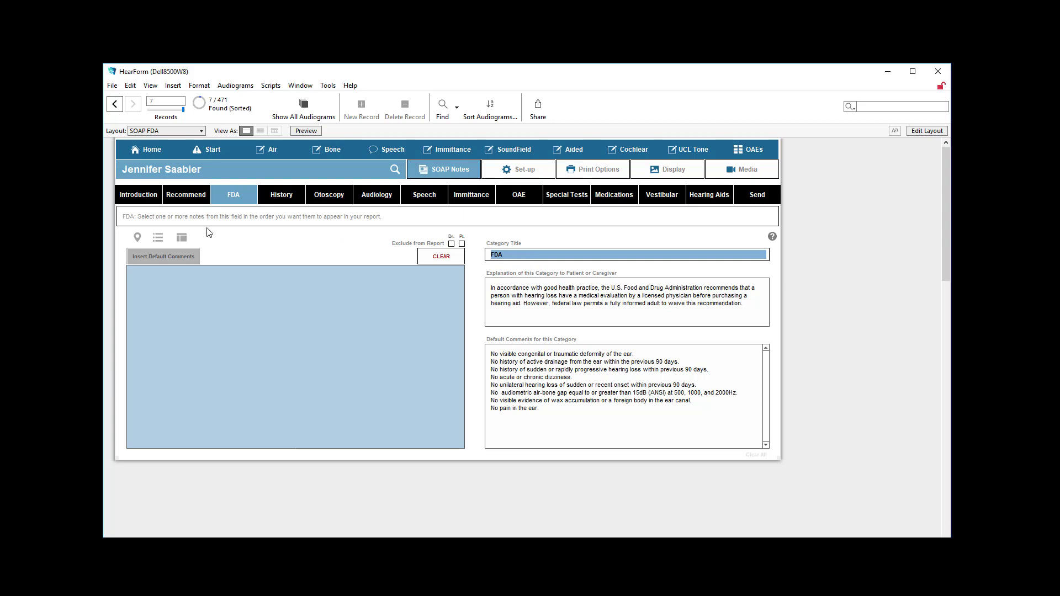
click(181, 238)
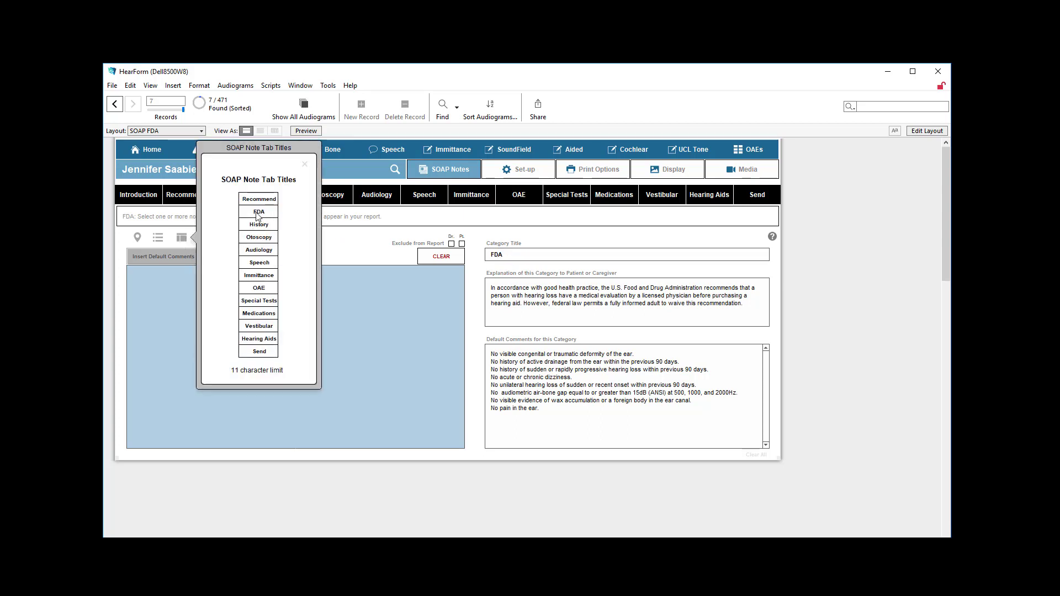
click(243, 212)
click(306, 168)
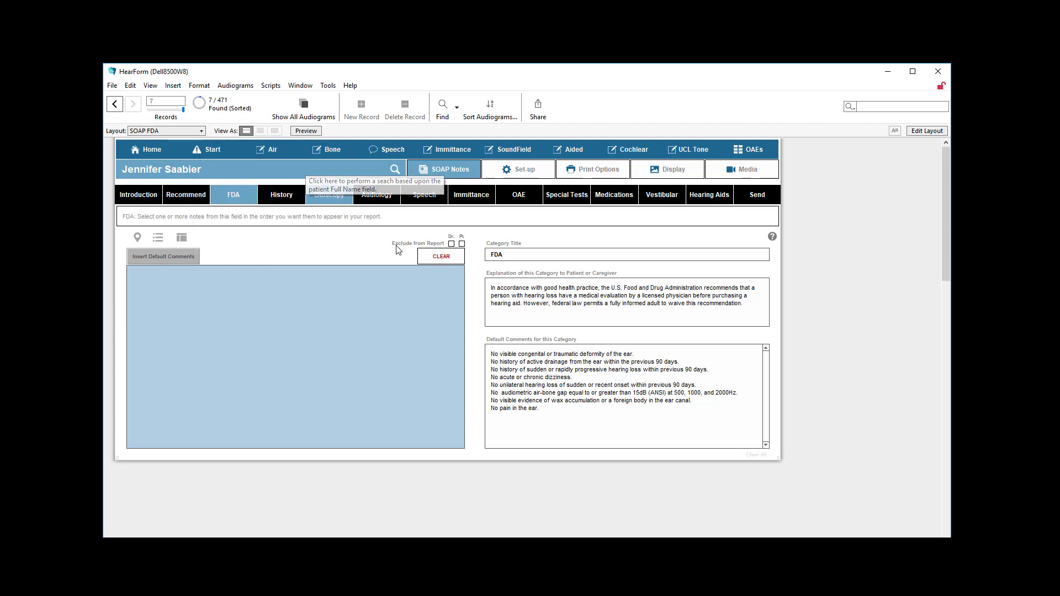
Examine the FDA category's explanation for the patient or caregiver and its default comments
click(506, 297)
drag(742, 305, 452, 279)
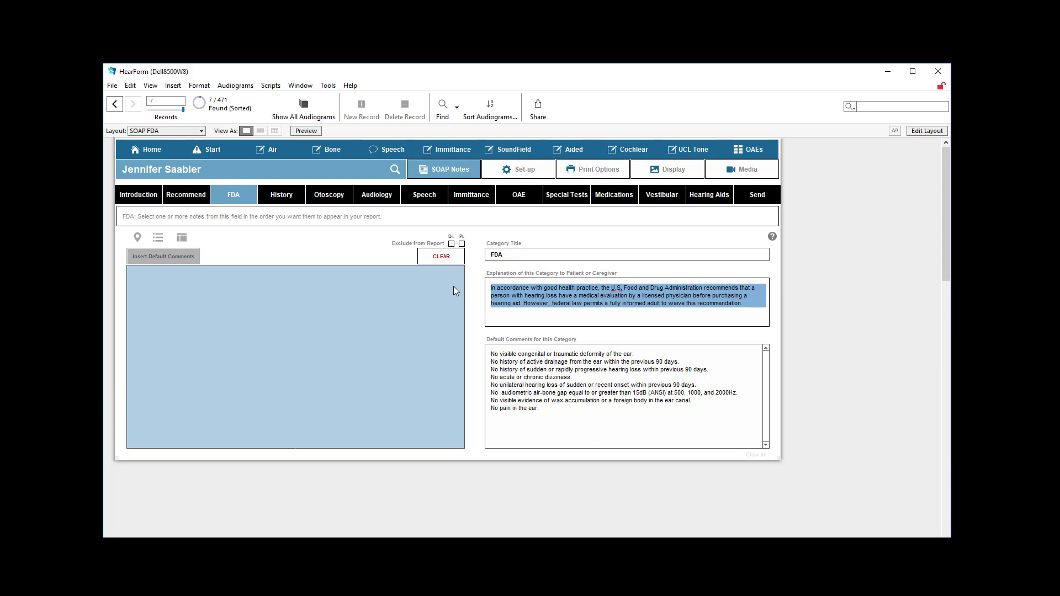
click(751, 313)
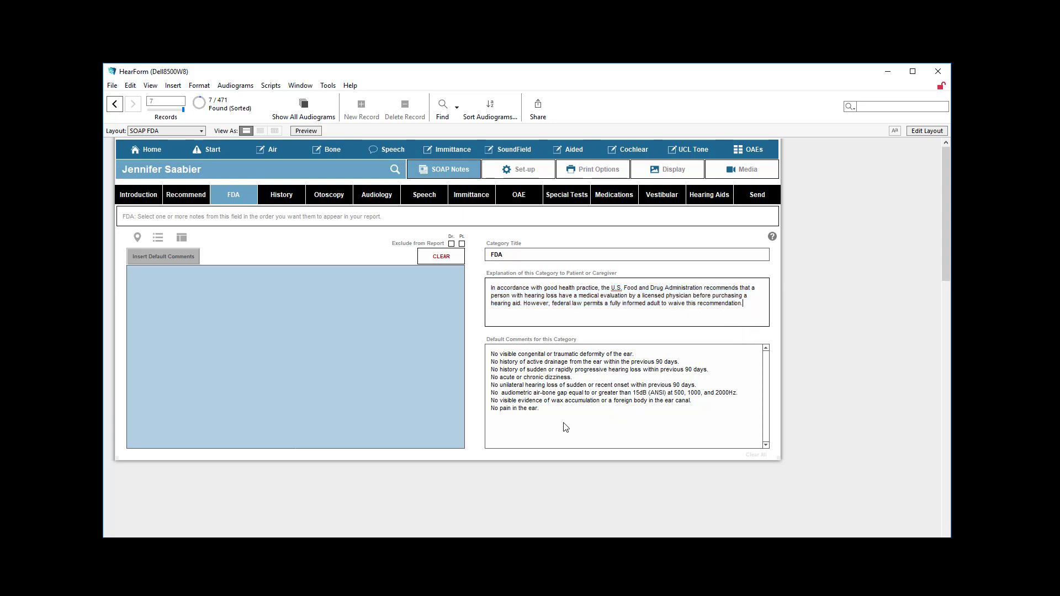
drag(564, 424, 469, 349)
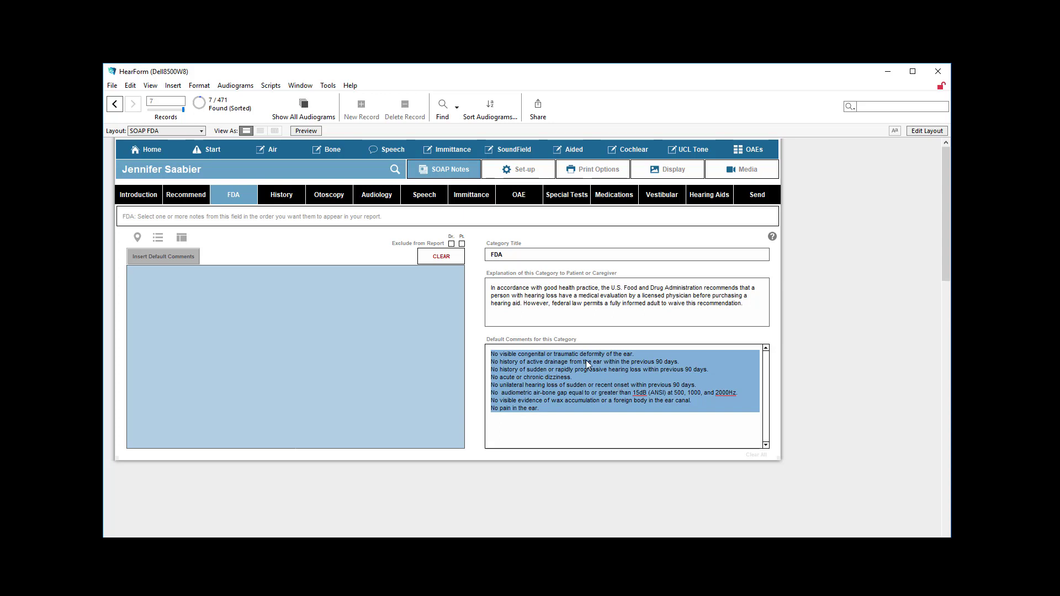
Insert the default comments into the FDA note and compare them with the category's stored default text
click(166, 257)
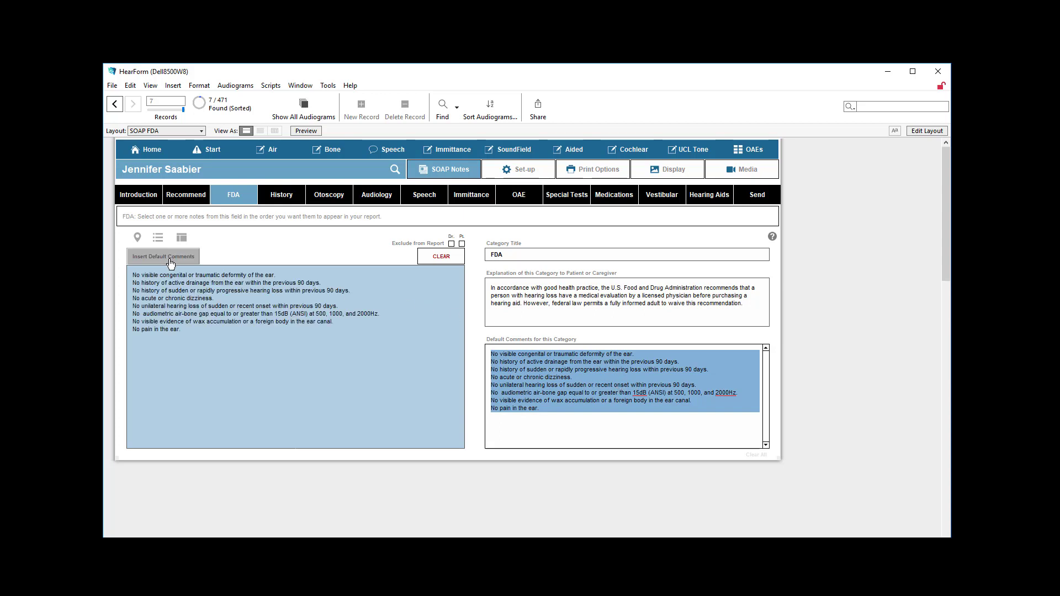
drag(207, 350, 130, 264)
drag(571, 428, 493, 352)
click(234, 344)
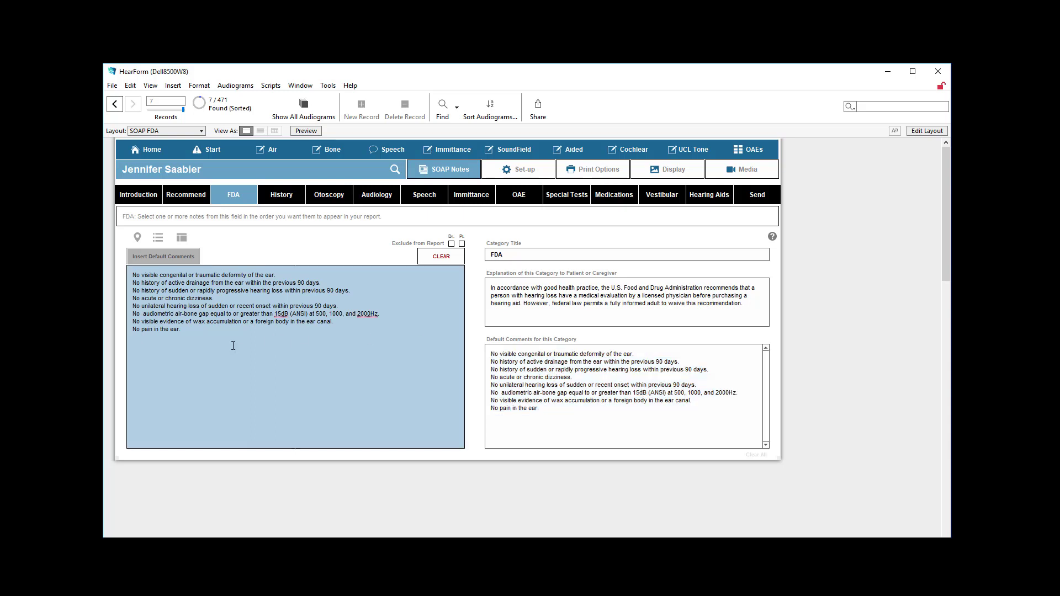
drag(234, 345, 158, 265)
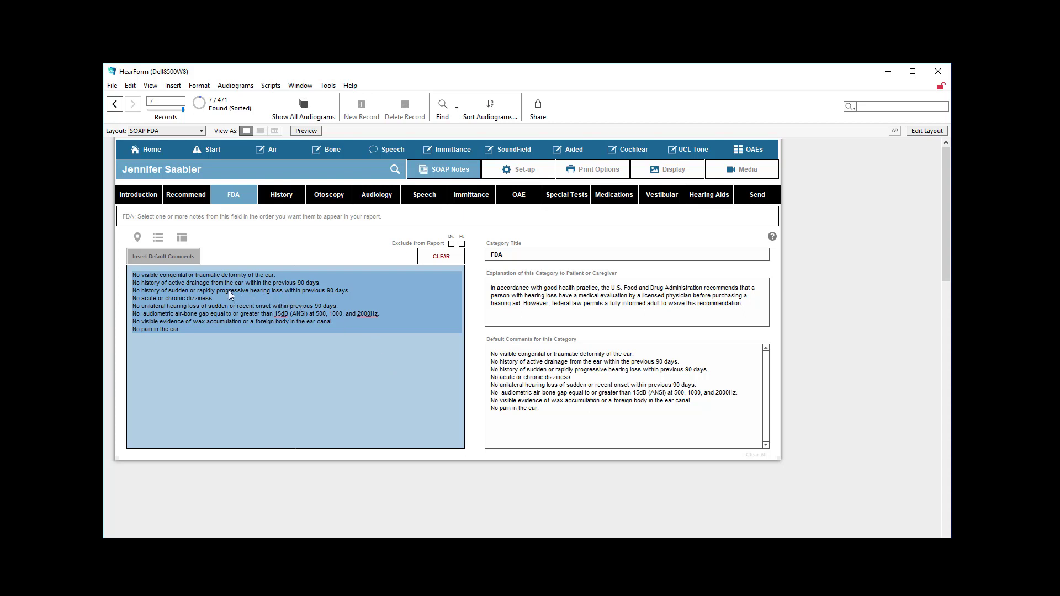
click(172, 261)
Try inserting the default comments into the Introduction note, and delete the inserted text
click(152, 200)
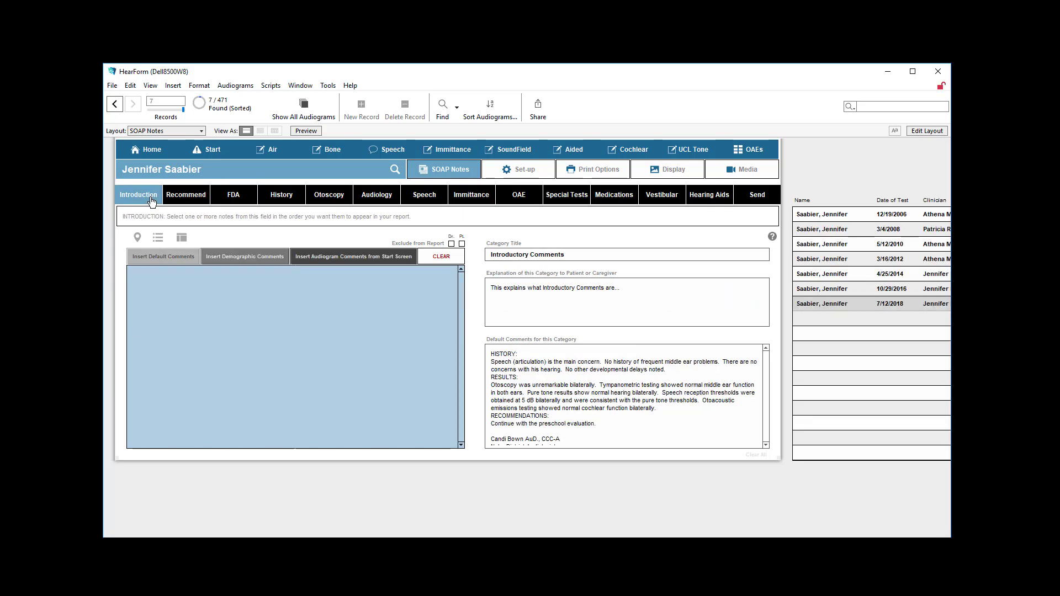
click(175, 264)
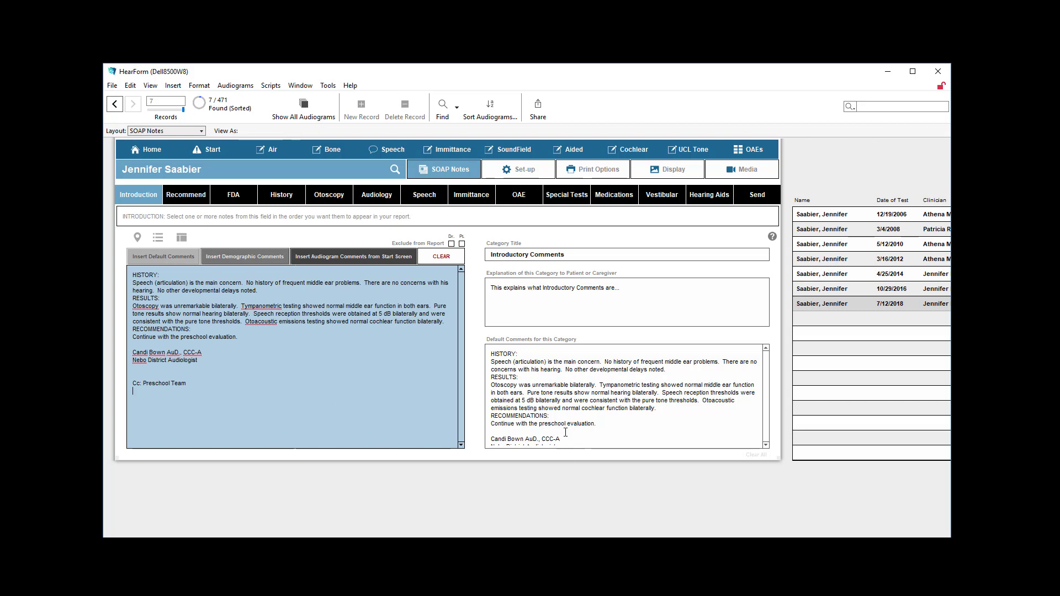
drag(571, 434, 476, 326)
drag(267, 407, 117, 261)
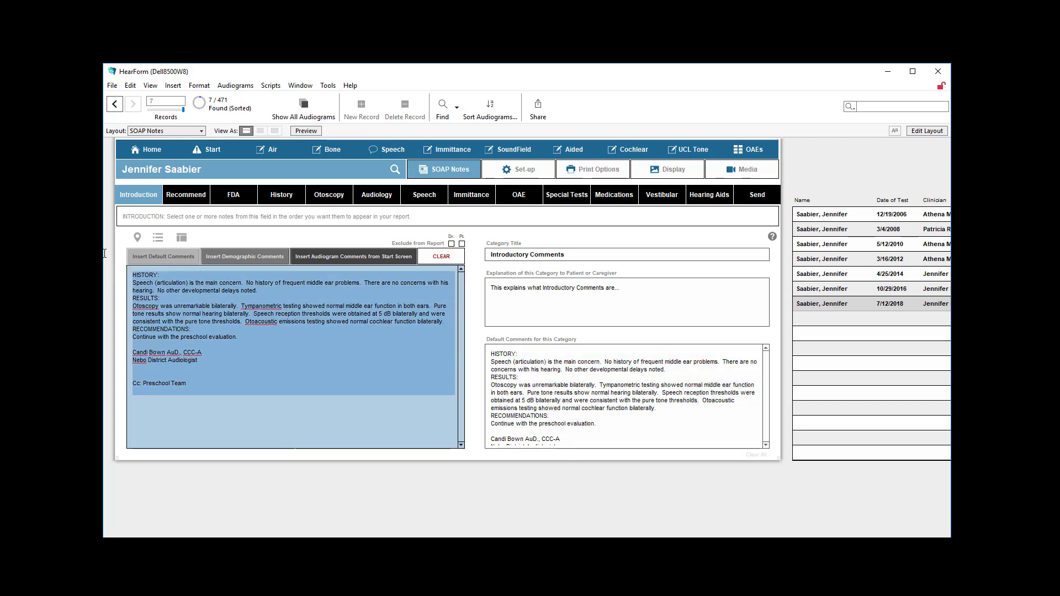
key(BackSpace)
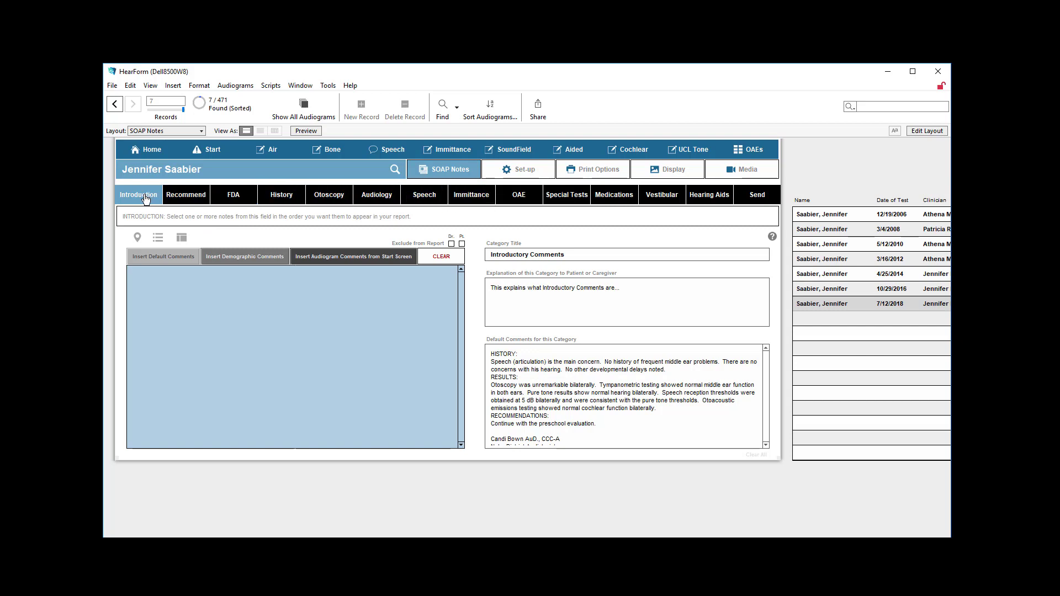
Insert the demographic comments into the Introduction note and complete them with the choice "a comprehensive audiological evaluation and aural rehab assessment."
click(251, 259)
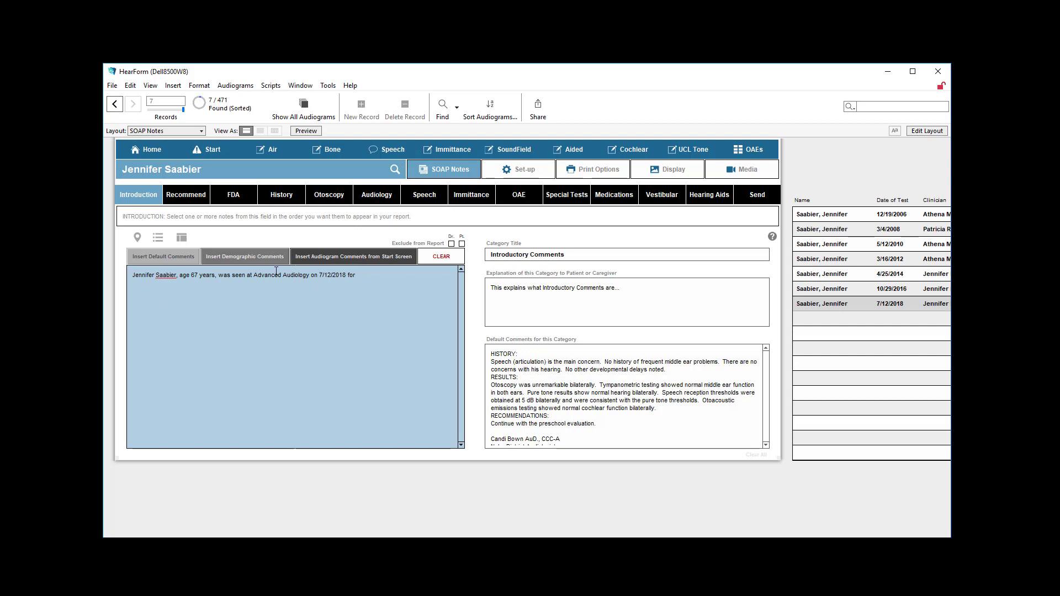
drag(254, 275, 302, 273)
click(376, 276)
click(227, 218)
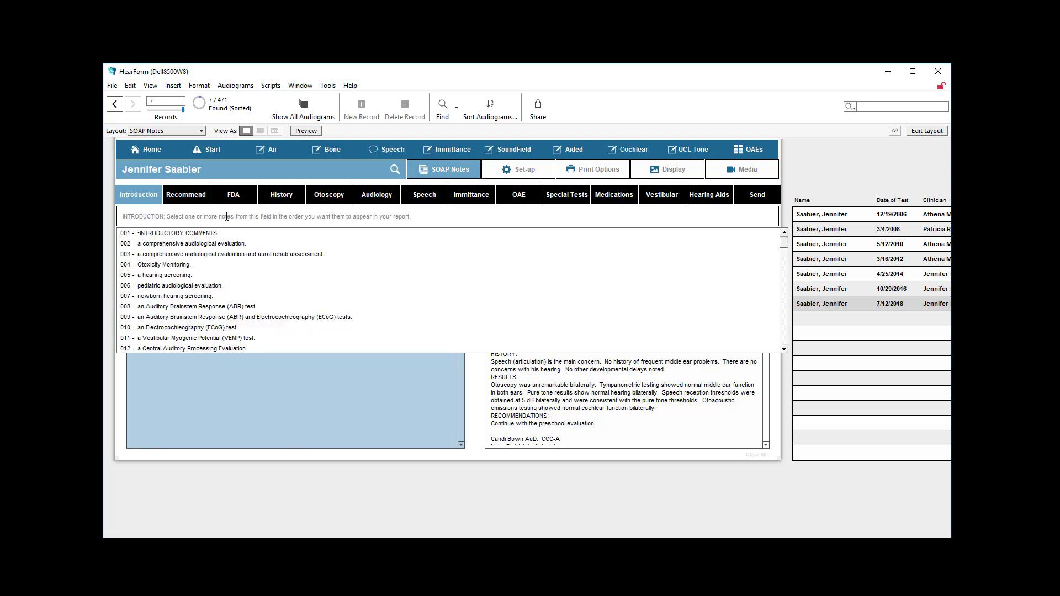
click(223, 253)
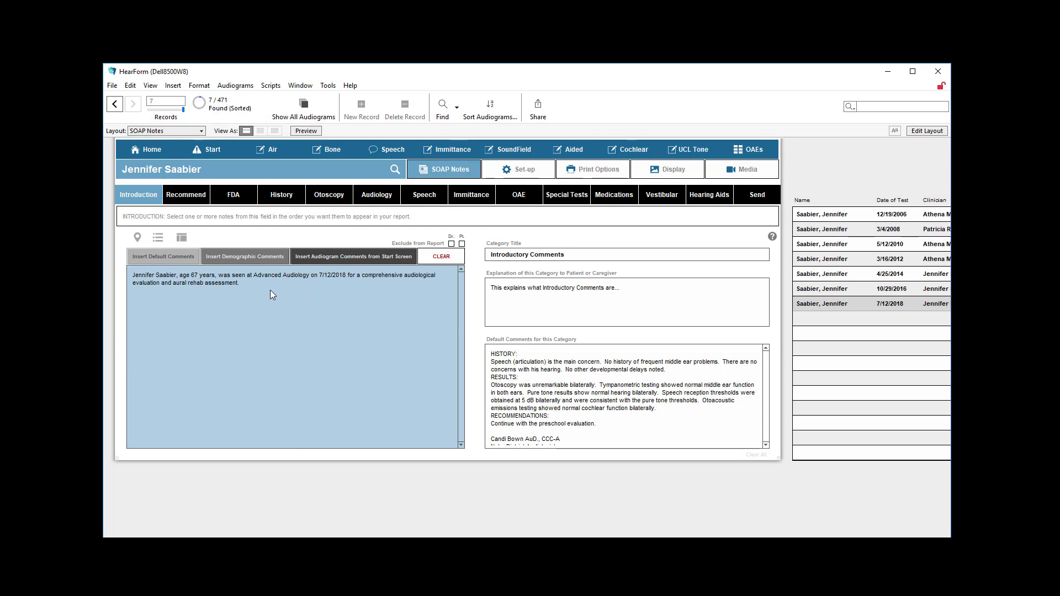
Review the Introduction note's dropdown choices and their rank order in the Introductory Comments choice editor
click(296, 219)
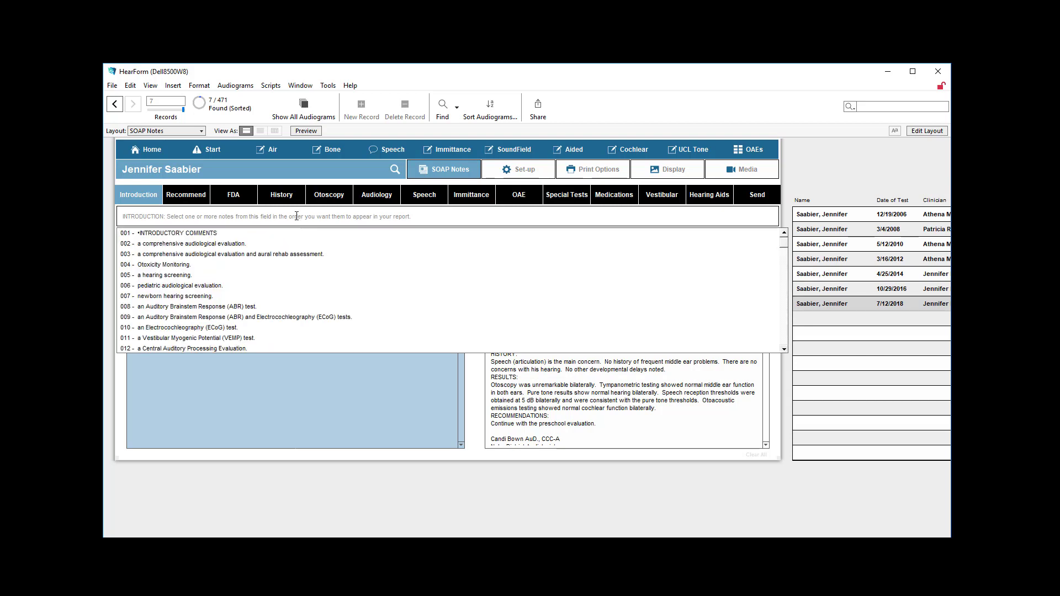
click(120, 373)
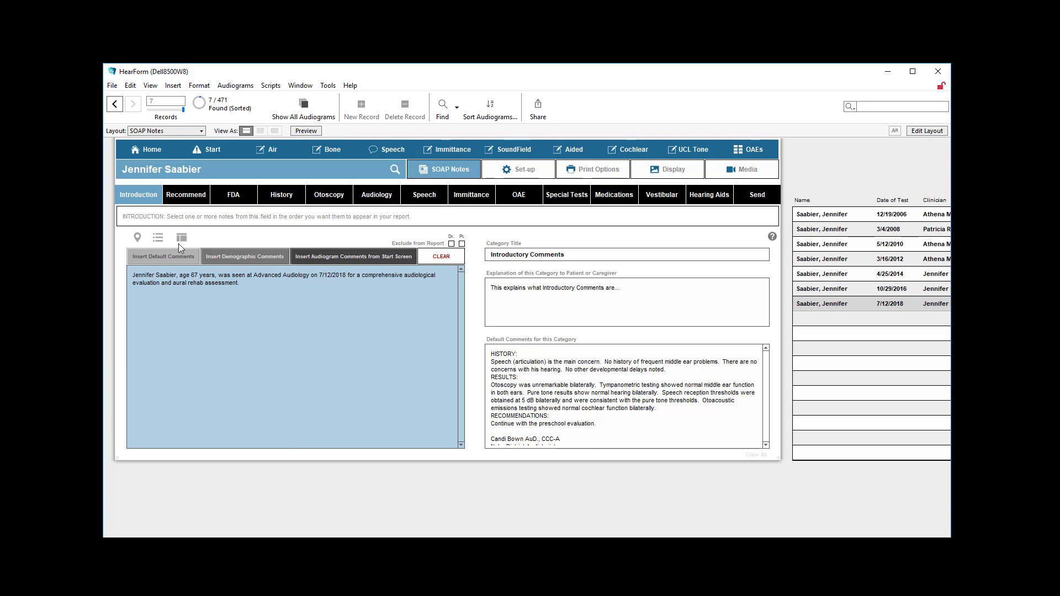
click(156, 240)
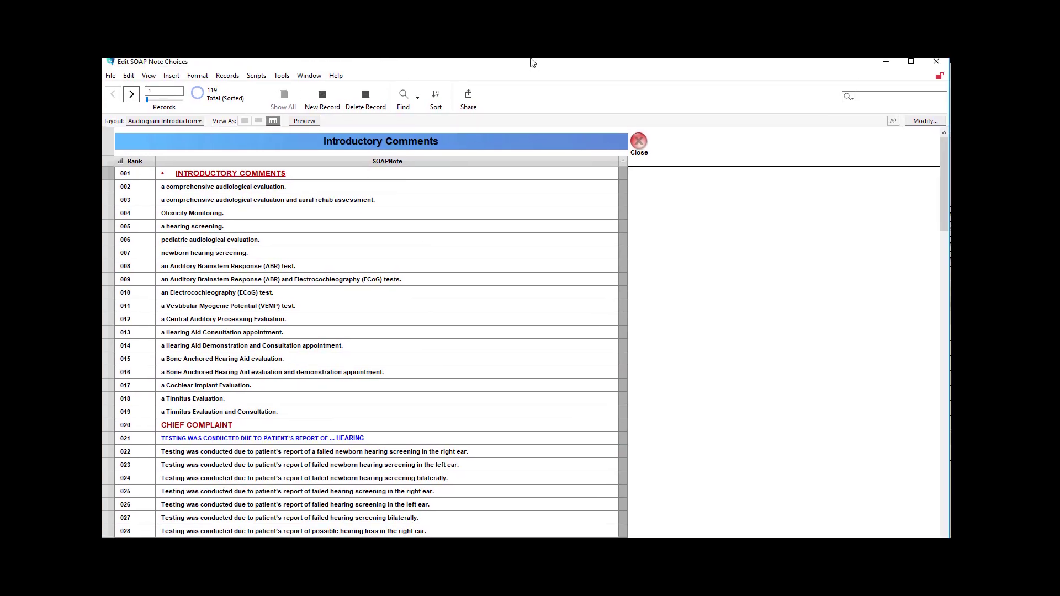
scroll(407, 292, down, 20)
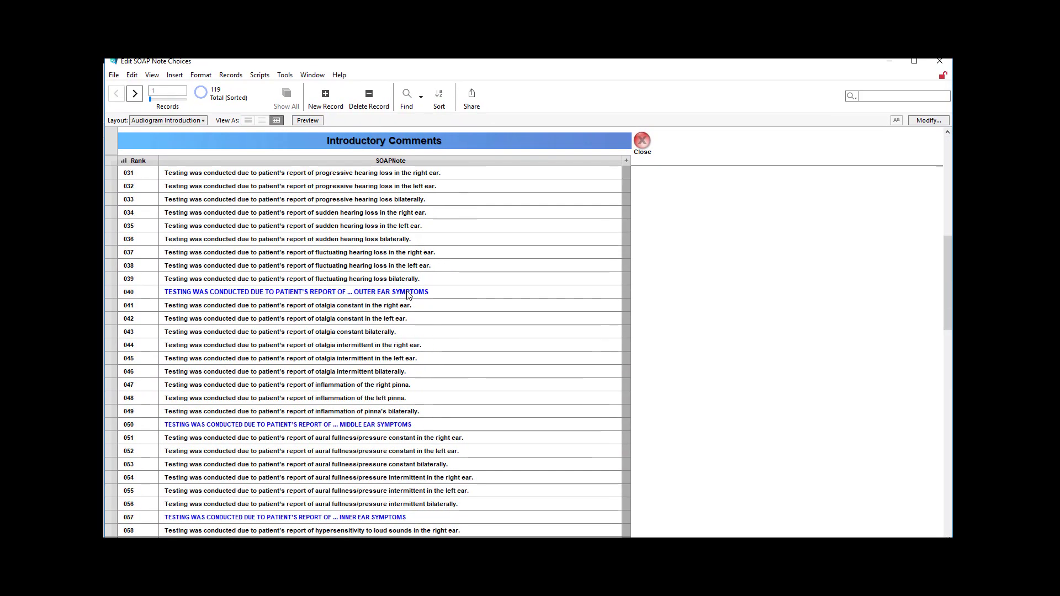
scroll(406, 291, up, 20)
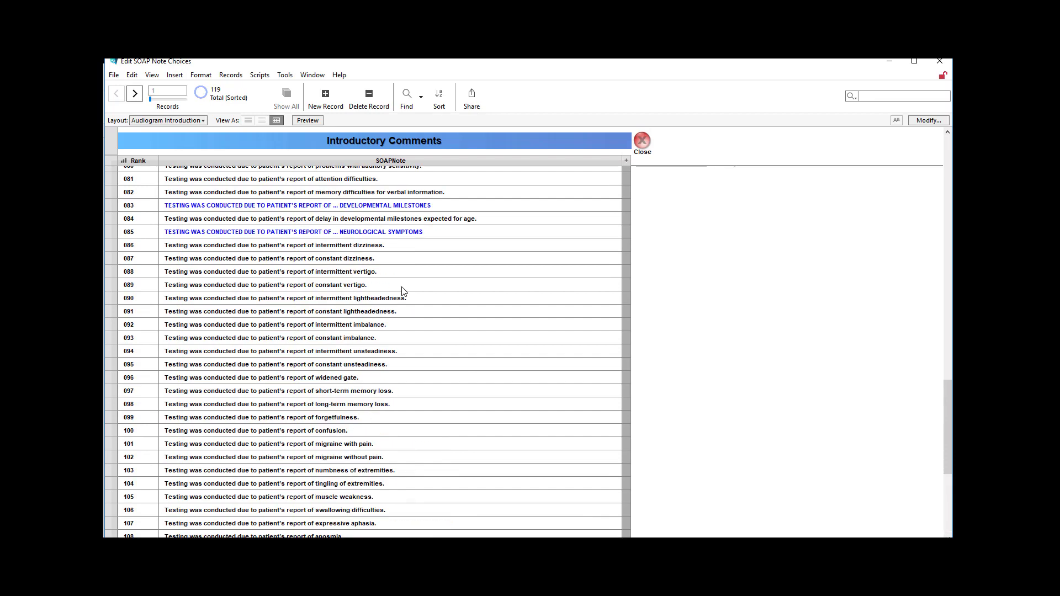
scroll(406, 289, up, 2)
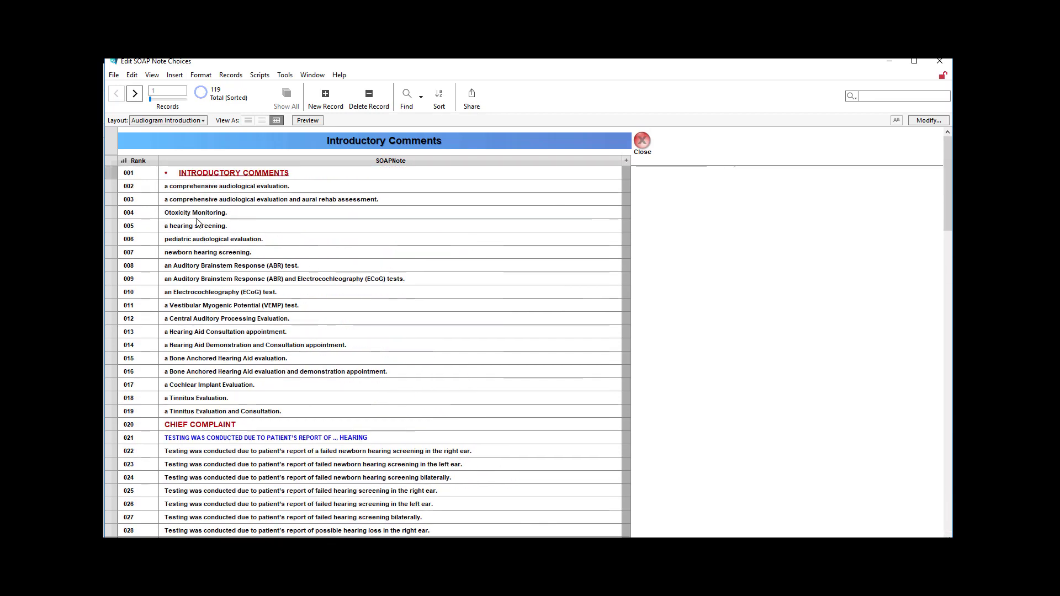
click(145, 176)
drag(146, 175, 125, 174)
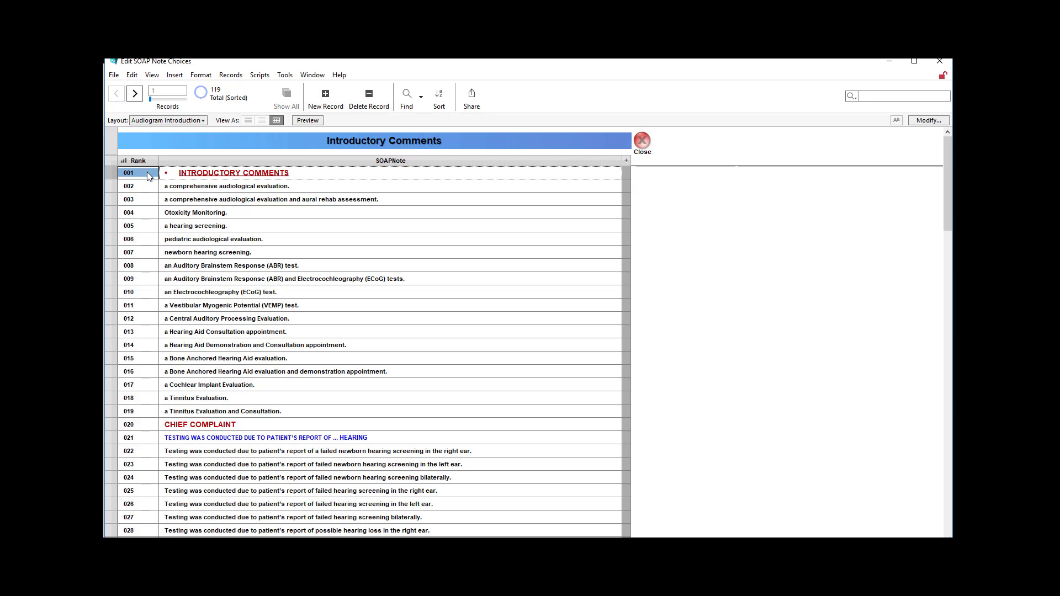
scroll(274, 234, down, 12)
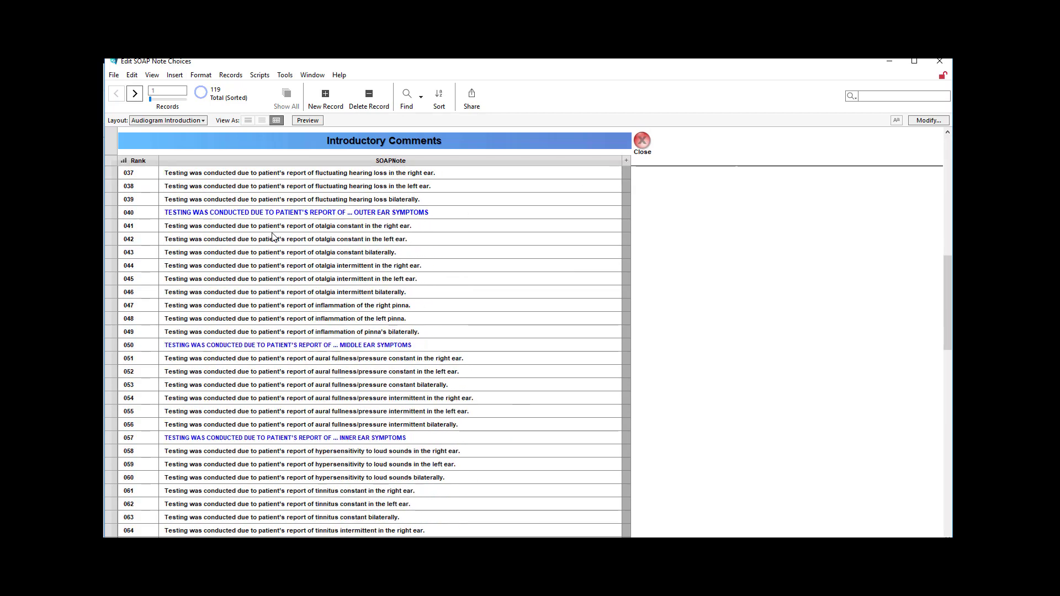
scroll(272, 237, up, 12)
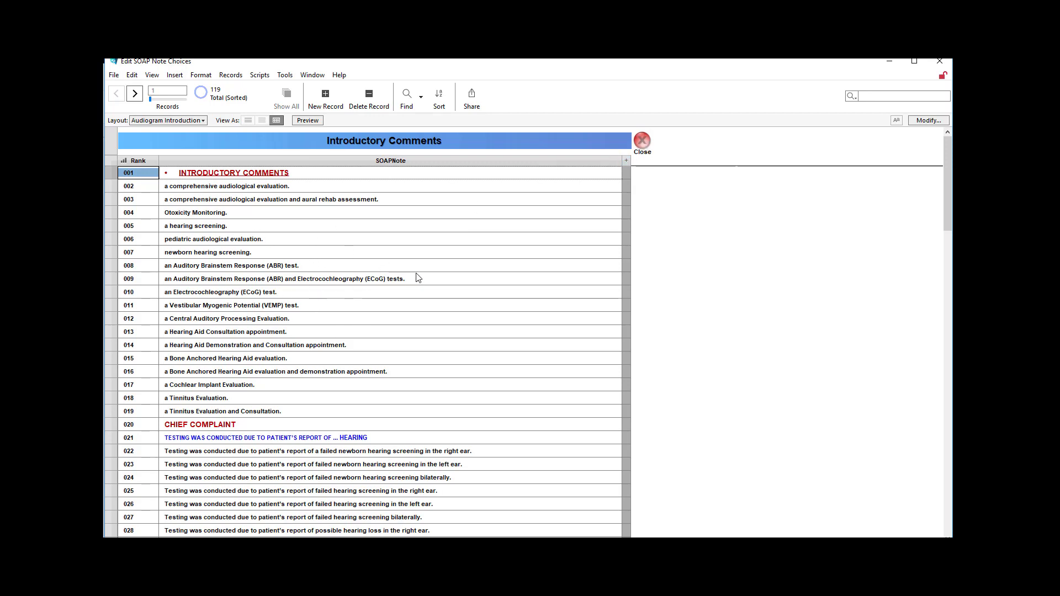
click(642, 142)
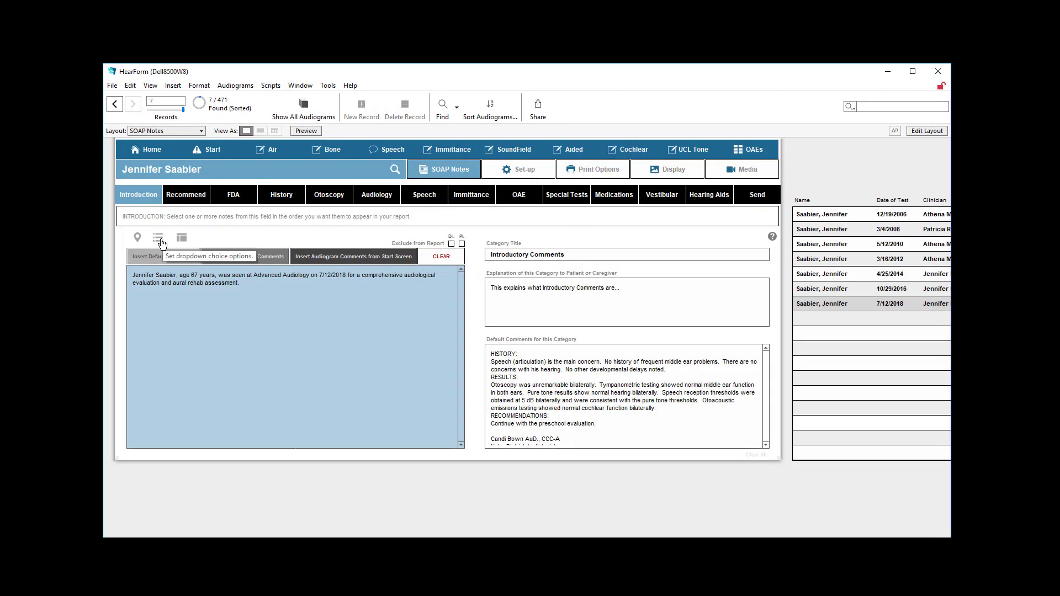
Try inserting the default comments into the History note, and delete the inserted text
click(288, 199)
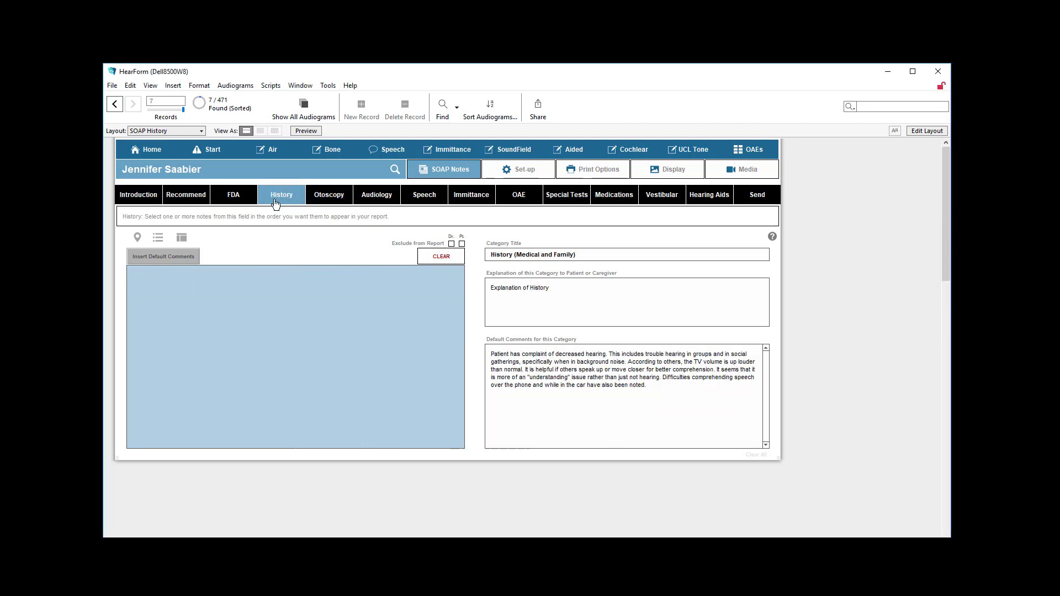
click(179, 259)
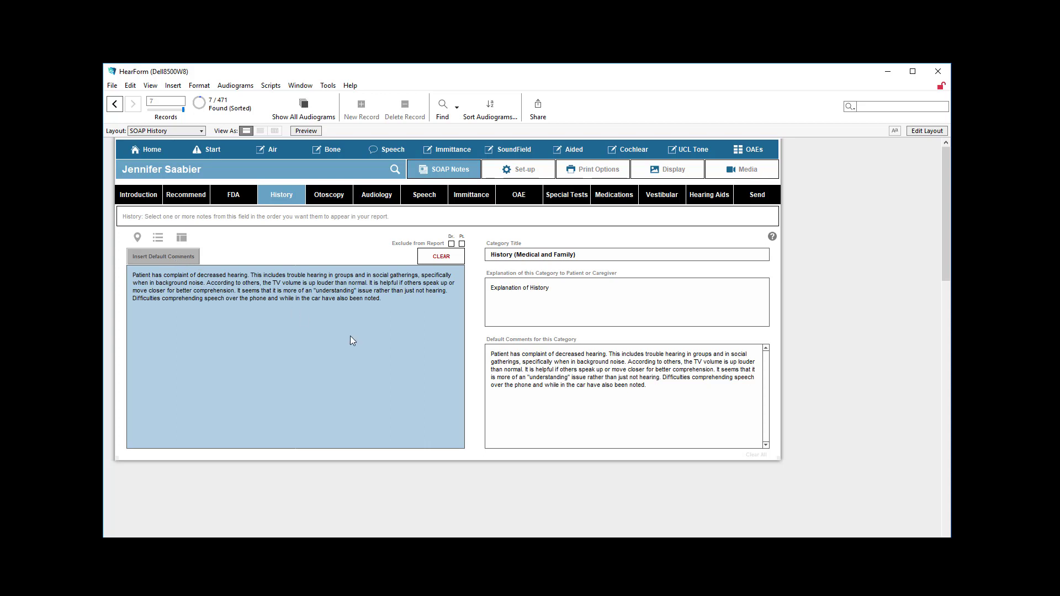
drag(350, 336, 135, 246)
key(Delete)
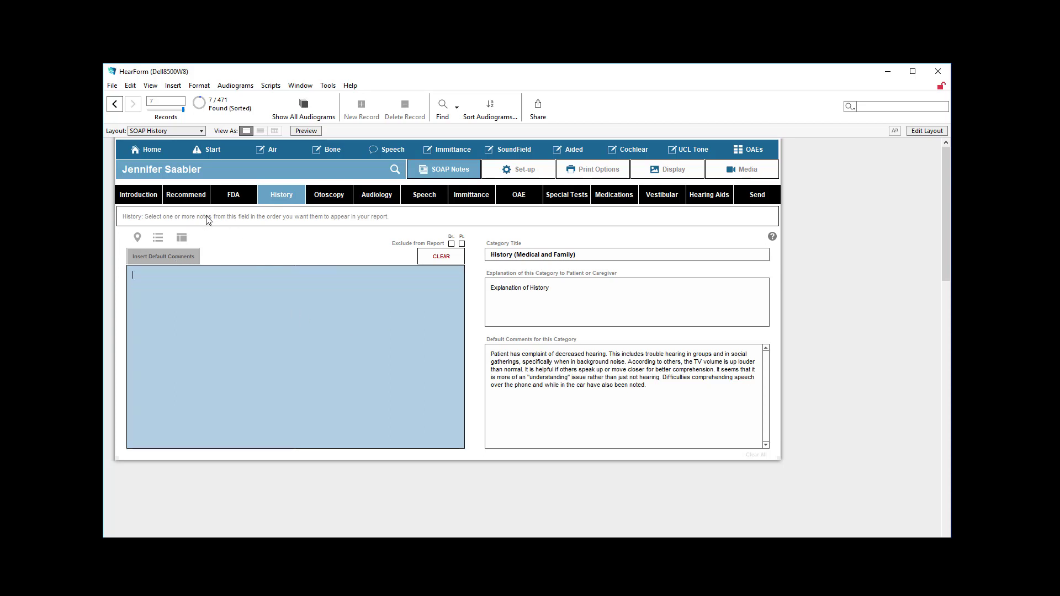
Set the bullet point format of the History note to With 2 Returns
click(210, 220)
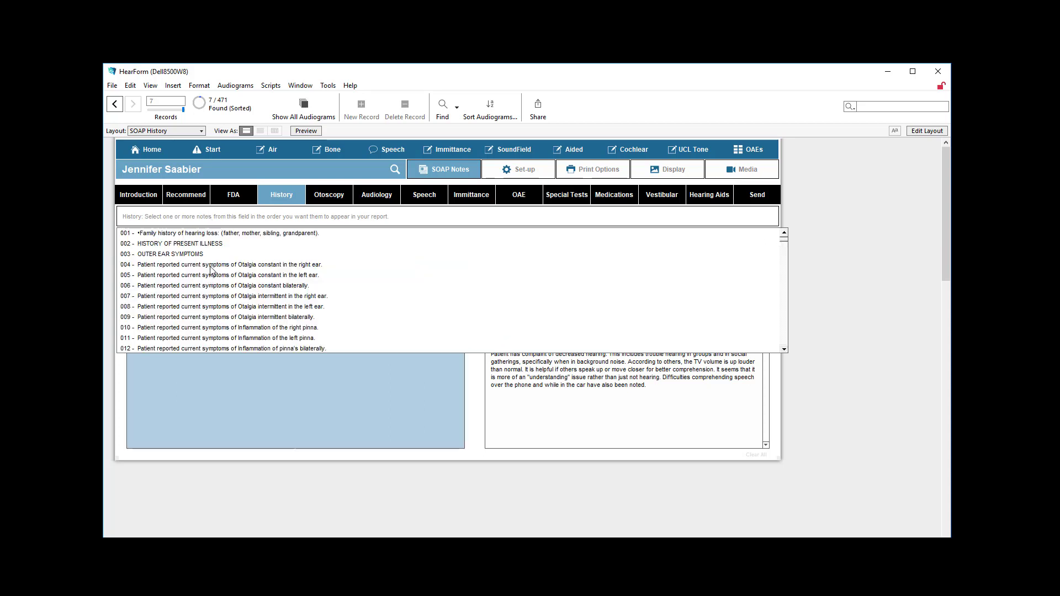
click(177, 495)
click(137, 238)
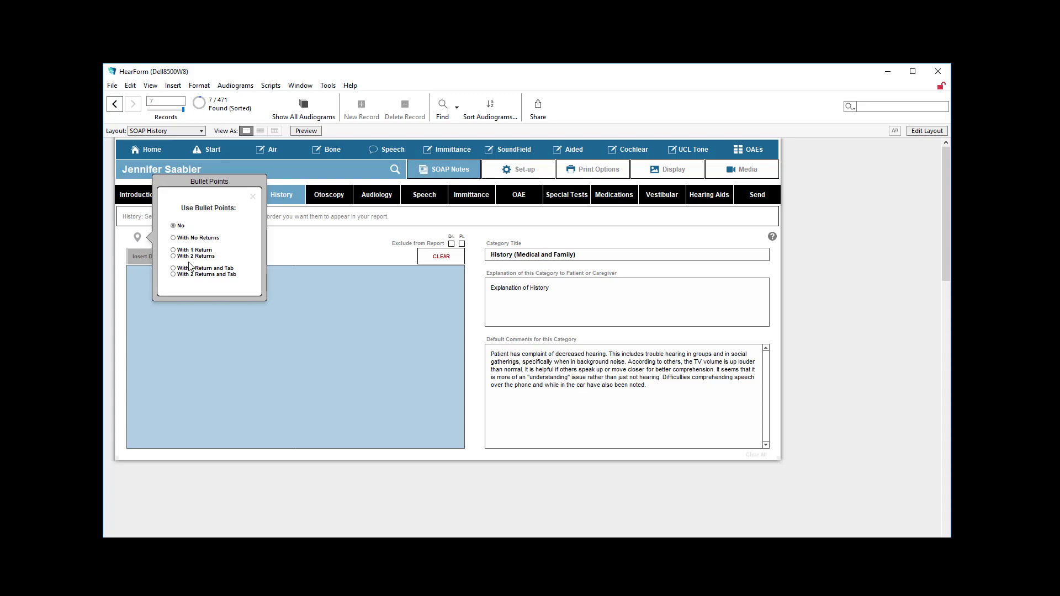
click(197, 256)
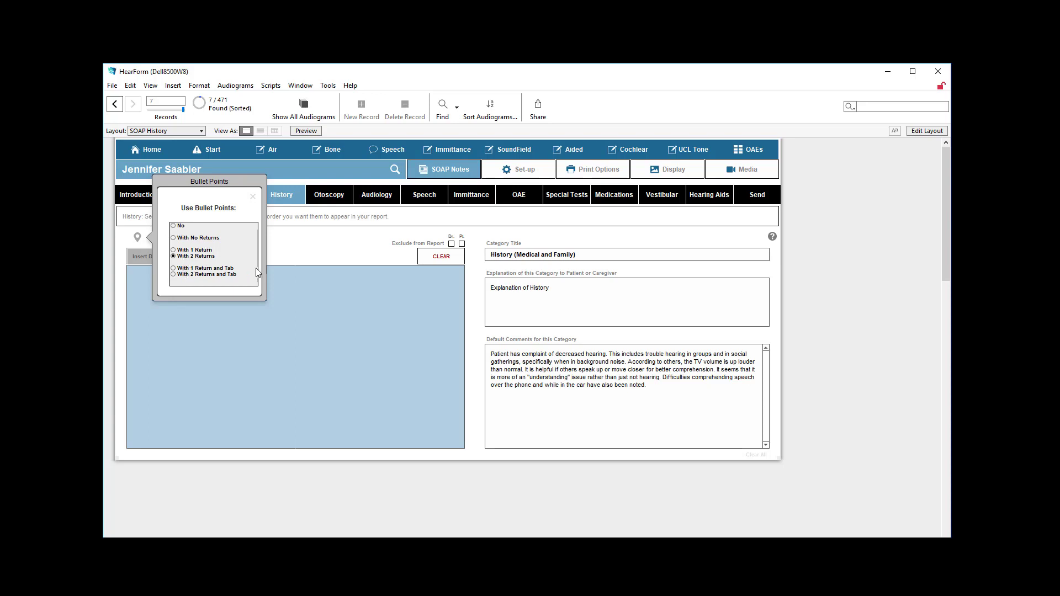
click(253, 198)
Add the Otalgia symptom choices "constant in the left ear", "intermittent in the left ear" and "intermittent bilaterally" to the History note
click(202, 221)
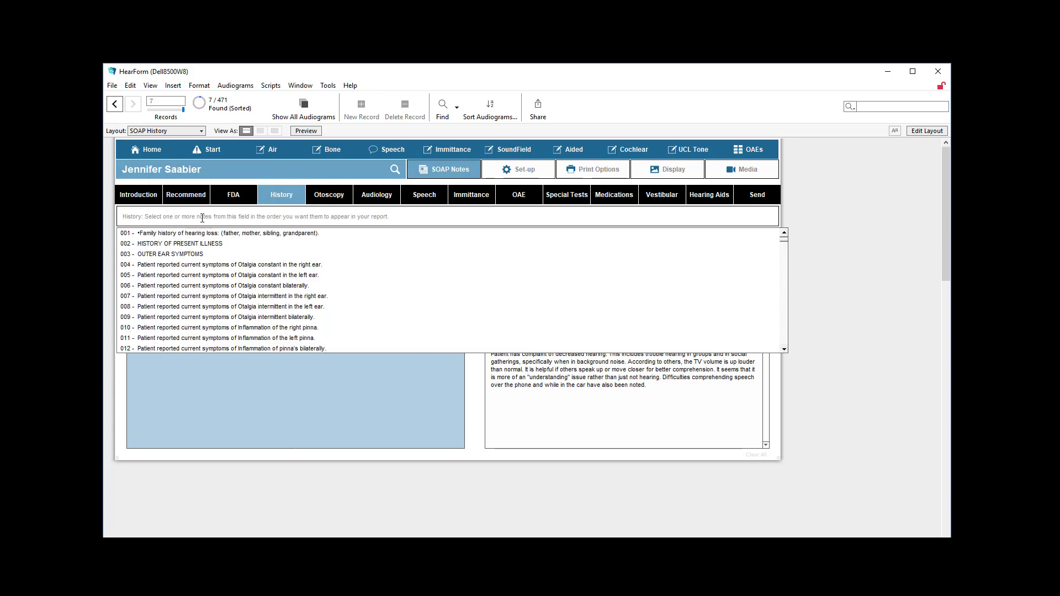
click(185, 272)
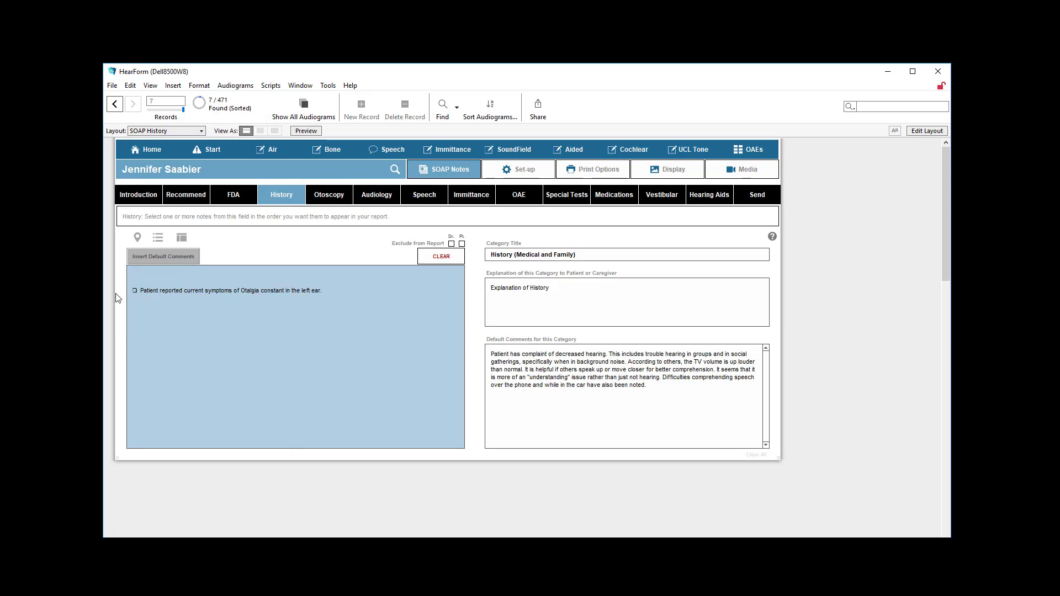
click(197, 217)
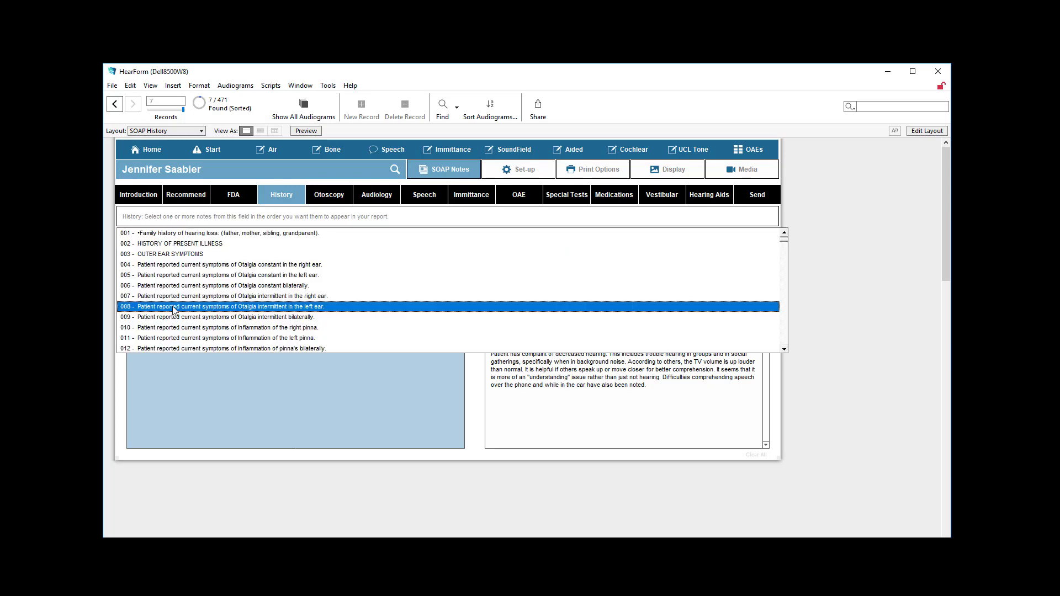
click(172, 305)
click(194, 217)
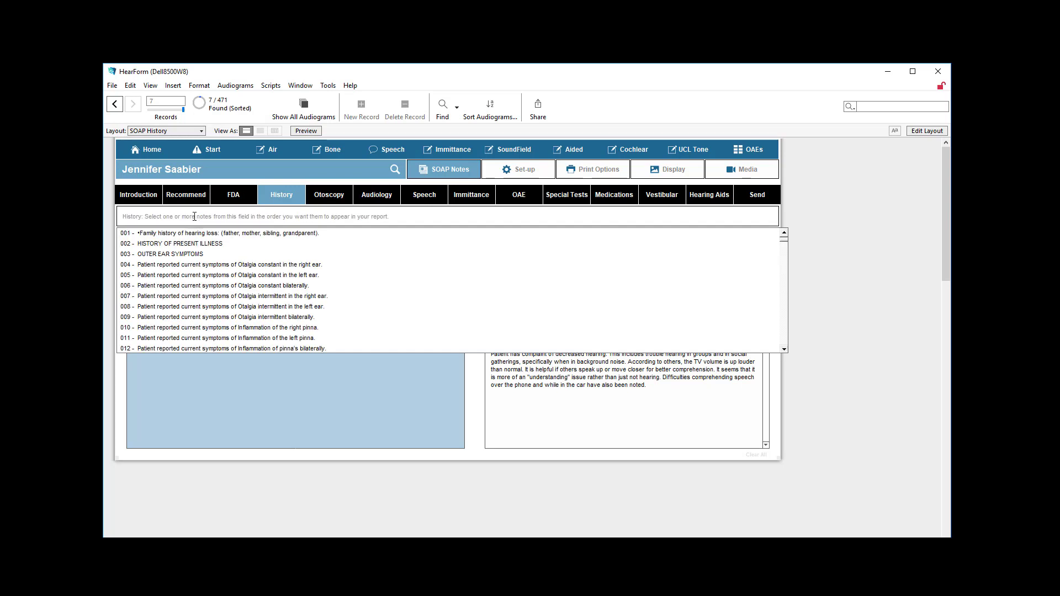
click(188, 319)
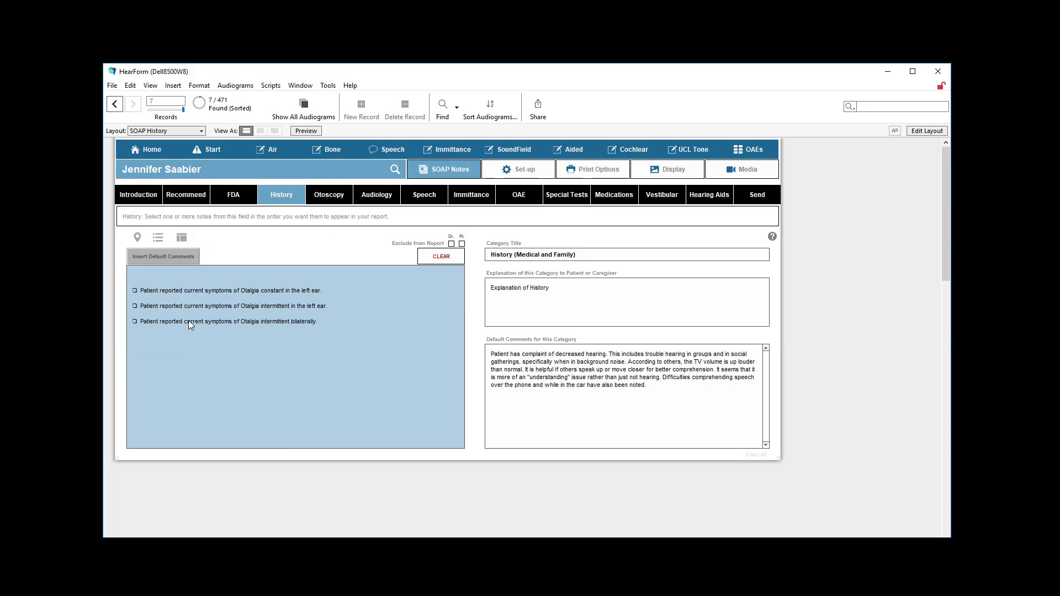
click(137, 237)
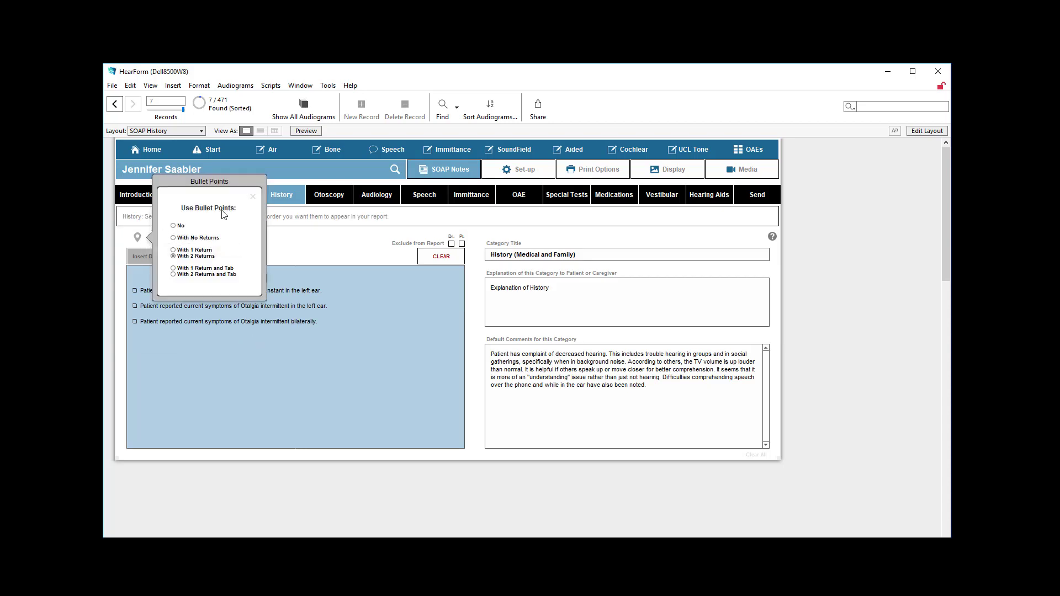
click(253, 198)
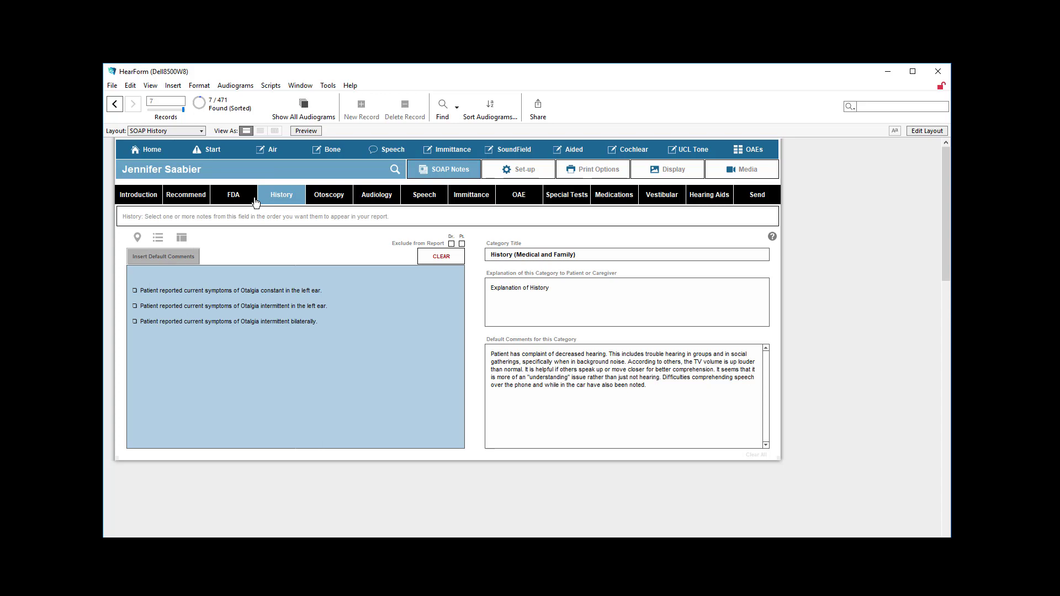
Review the Recommend category's dropdown choices and their rank order in its choice editor
click(192, 197)
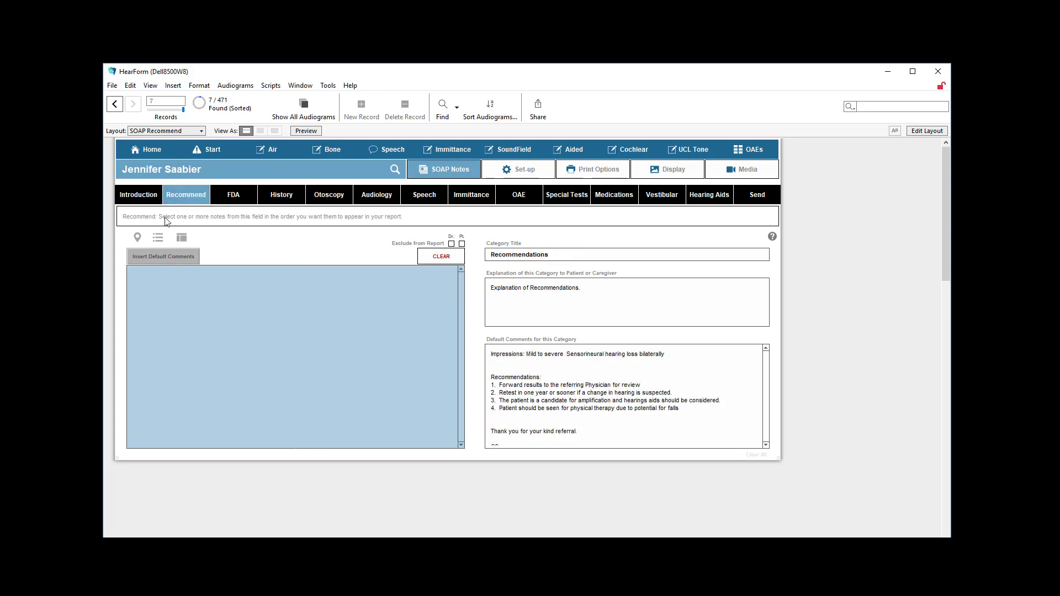
click(165, 257)
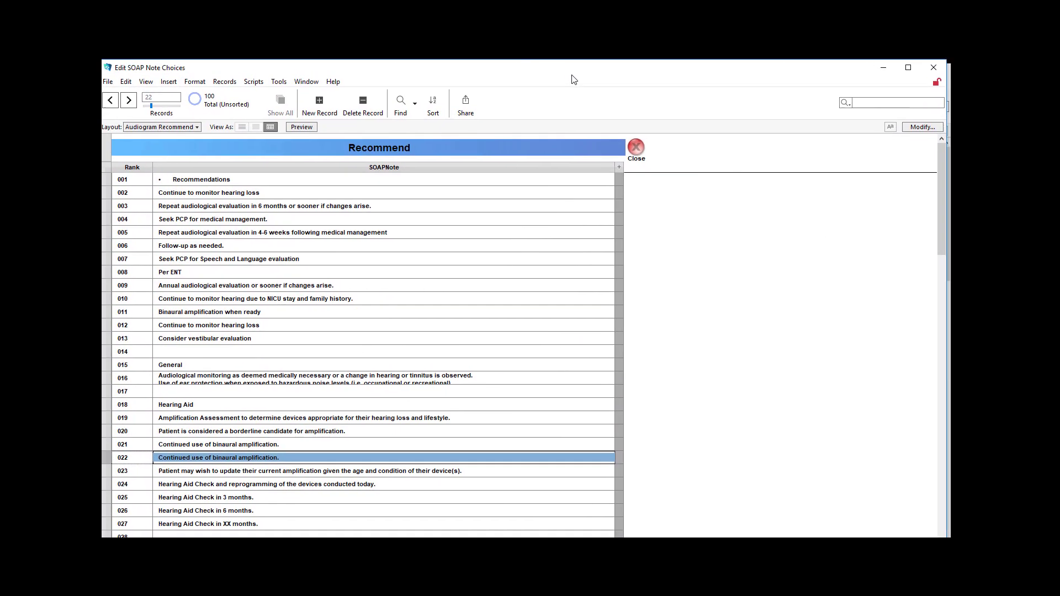
click(648, 150)
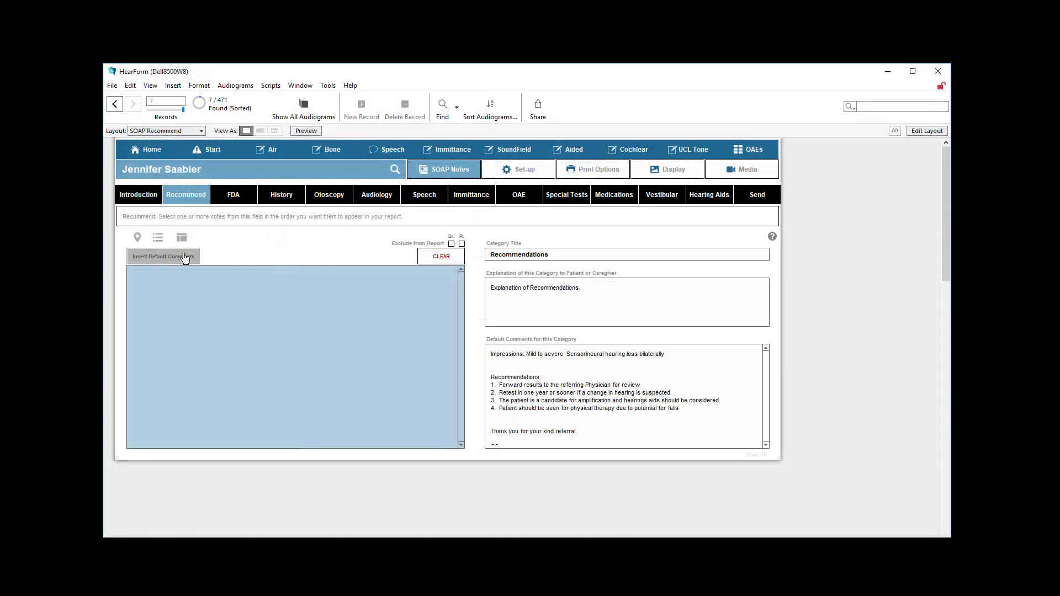
Try adding the choice "Continue to monitor hearing loss" to the Recommend note, and delete the inserted text
click(167, 240)
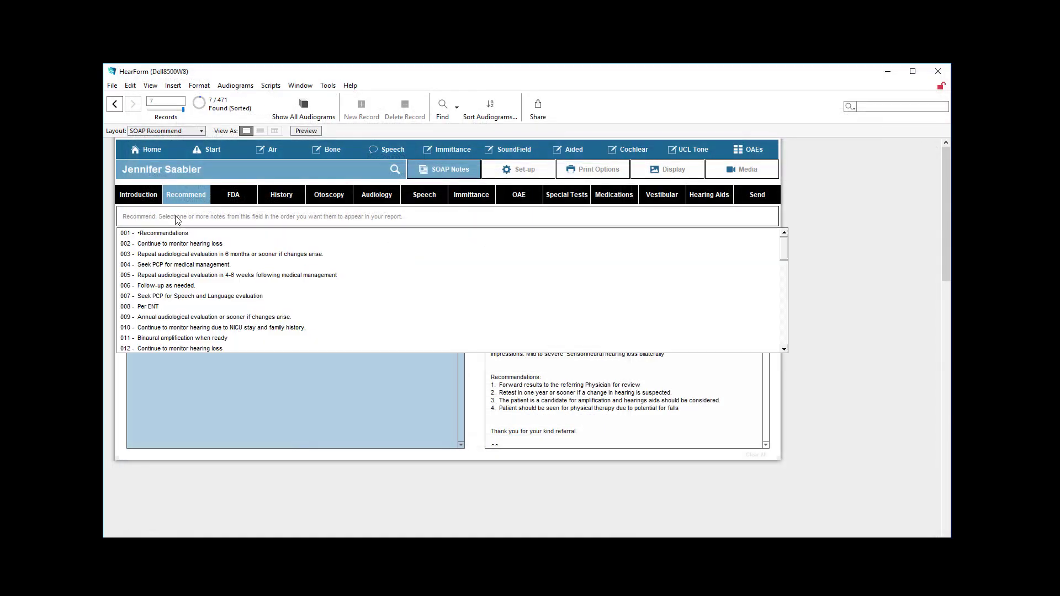
click(174, 243)
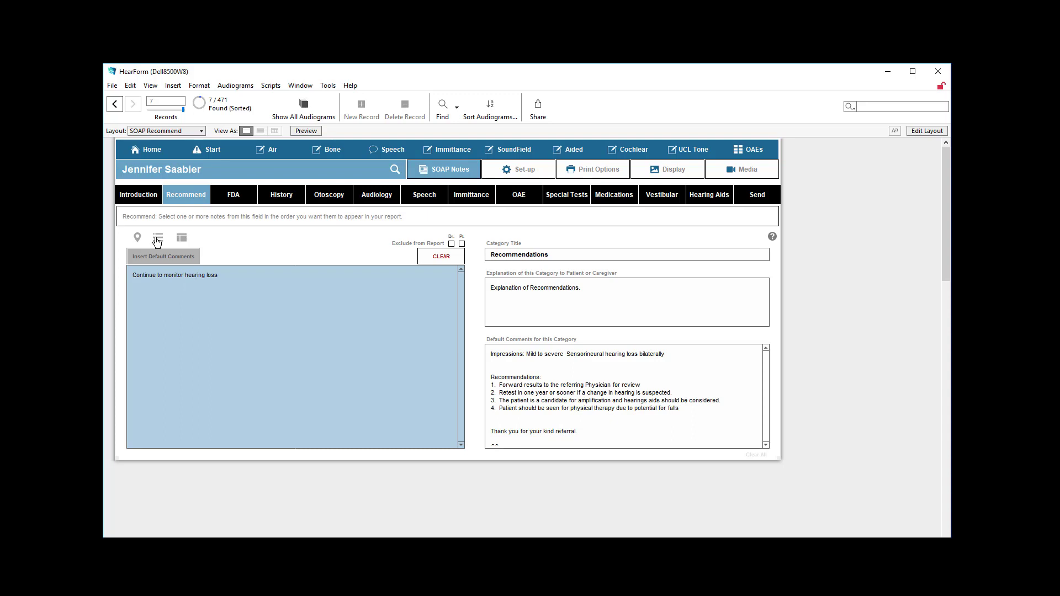
click(138, 238)
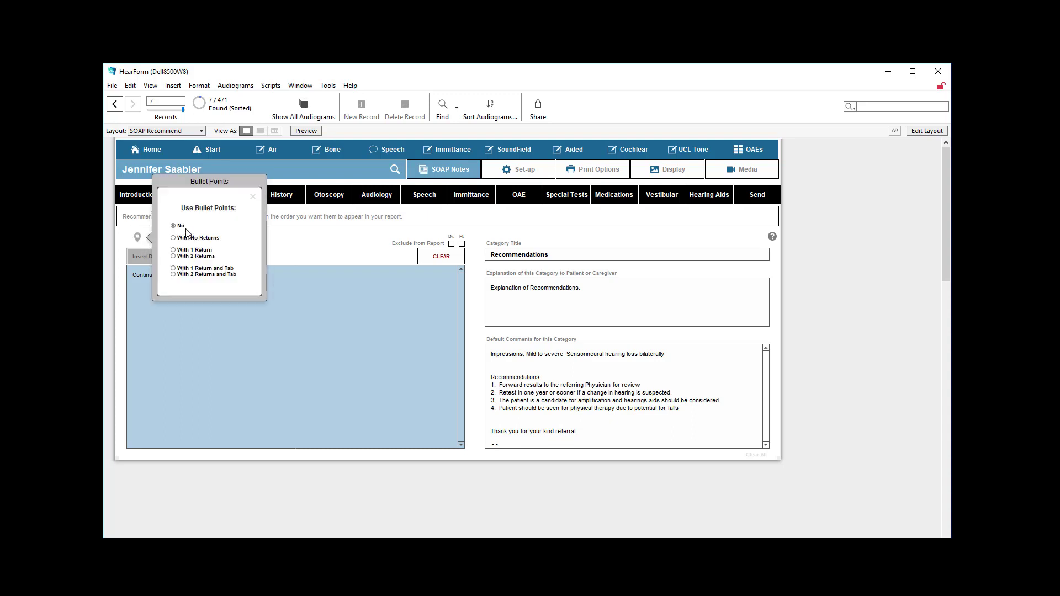
click(253, 196)
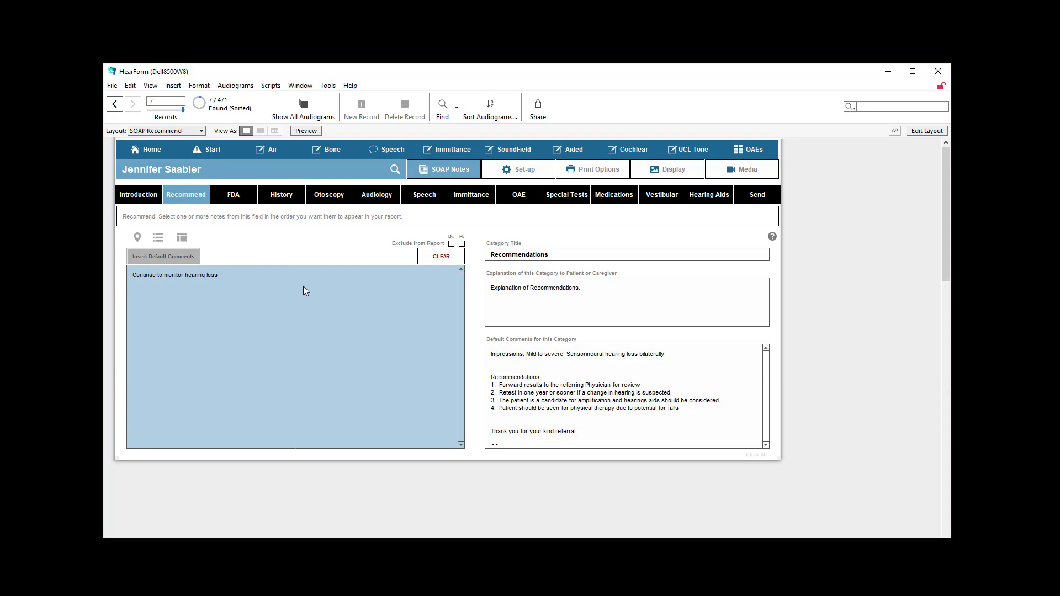
click(437, 257)
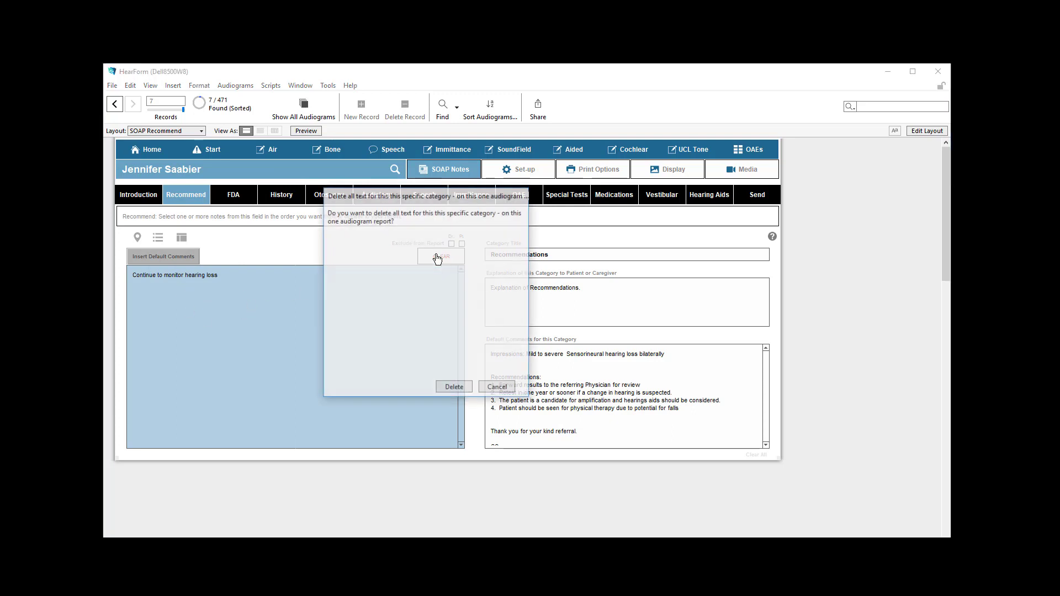
click(456, 389)
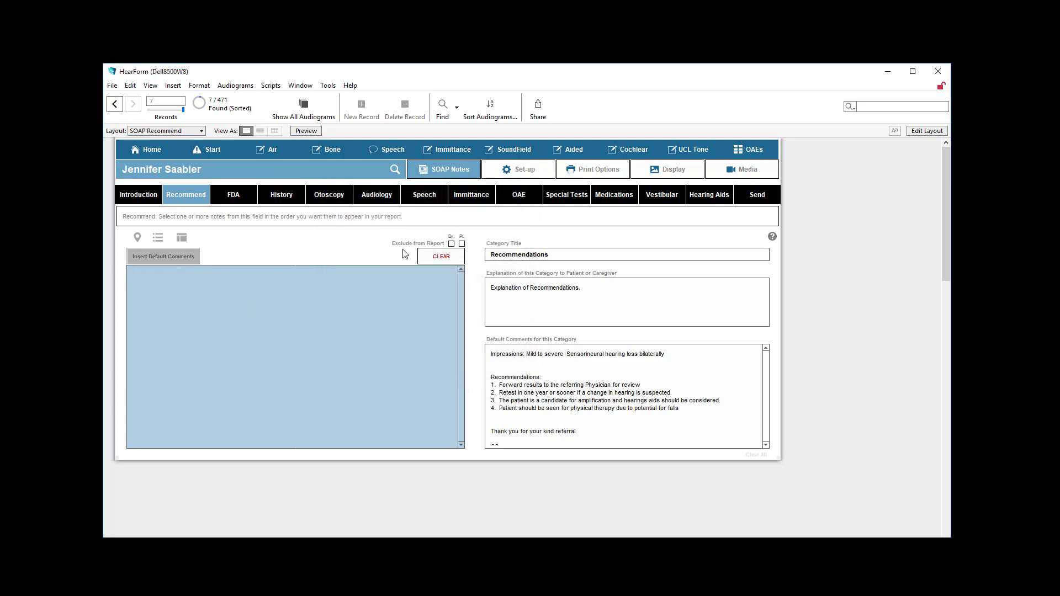
Try excluding the FDA category from the doctor's report and from the patient's report
click(249, 201)
click(188, 340)
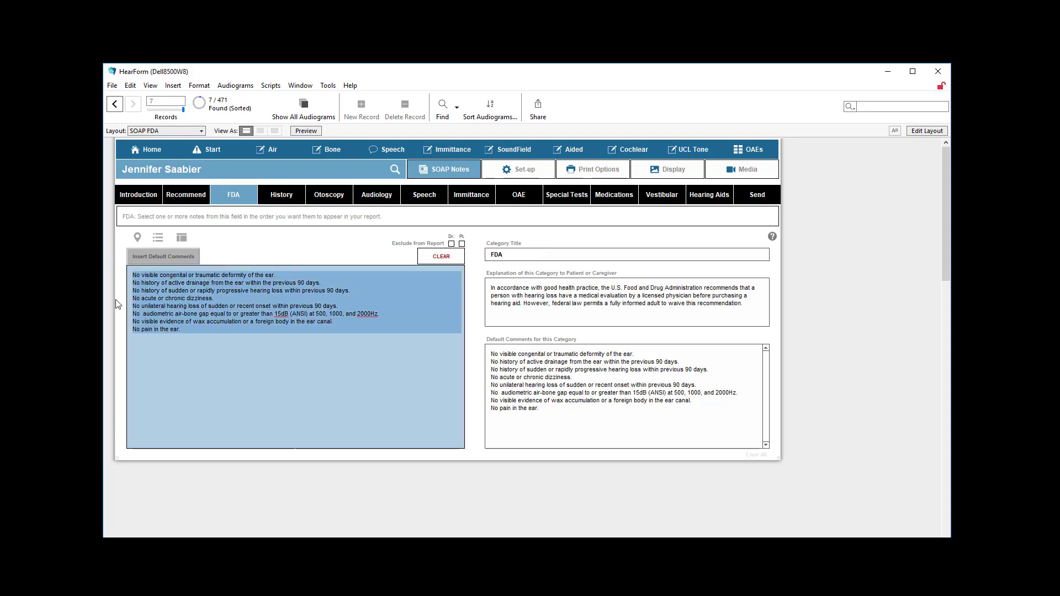
click(452, 244)
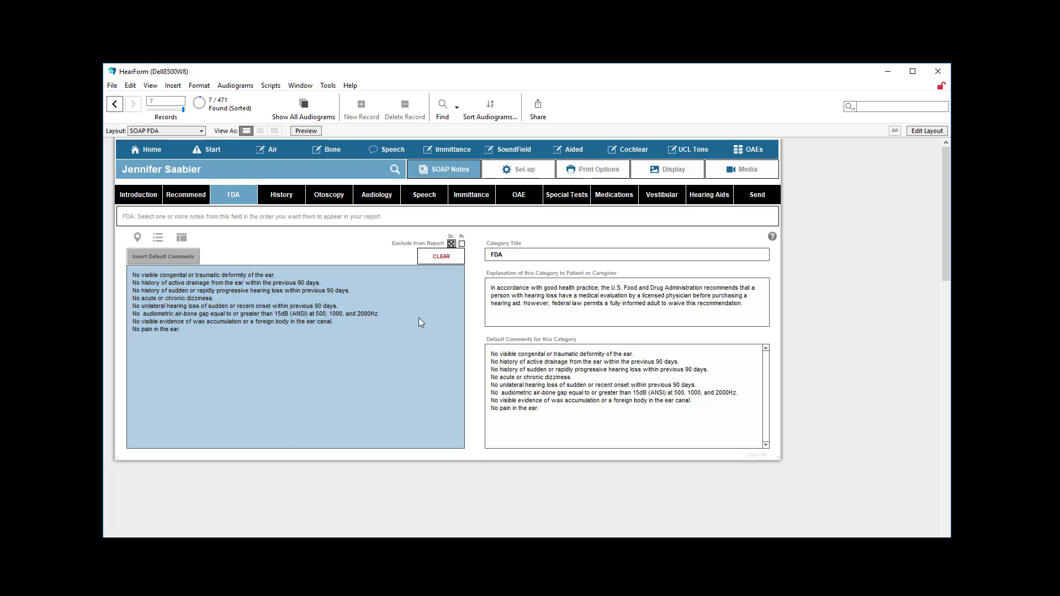
click(462, 244)
drag(220, 355, 115, 249)
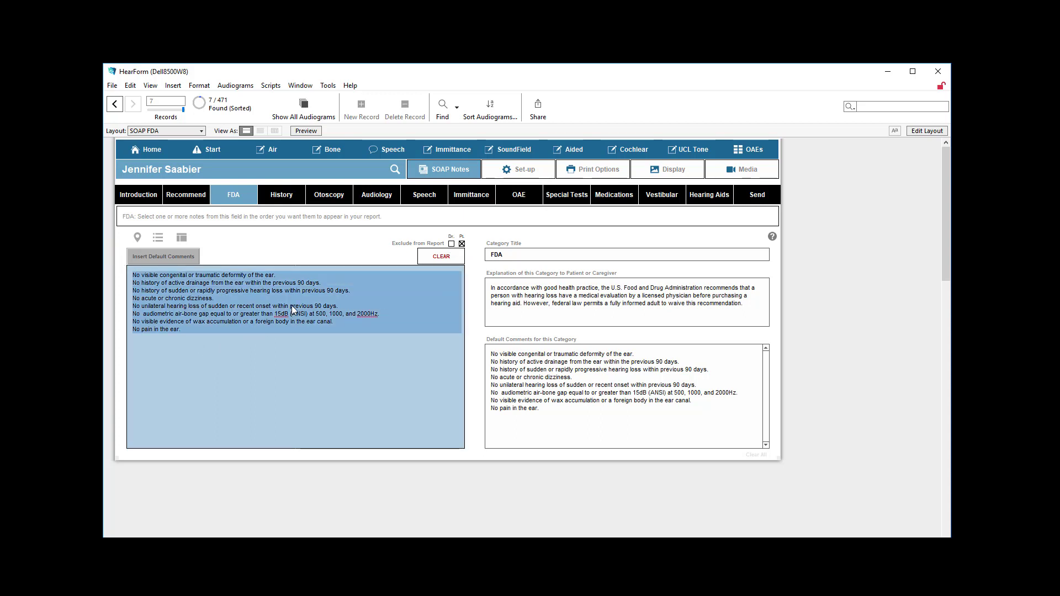
click(462, 245)
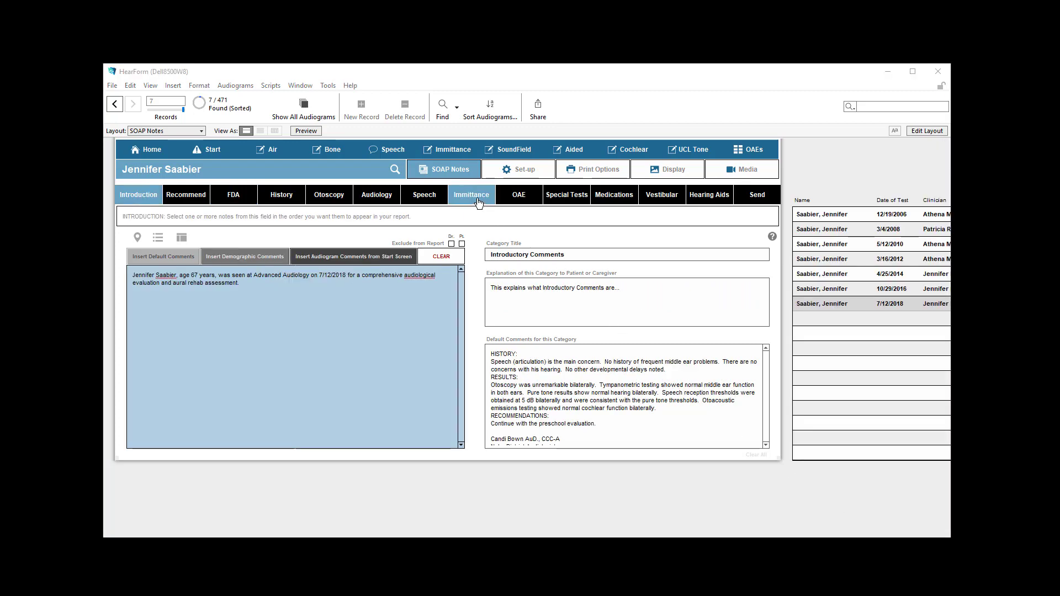
Insert the right contralateral reflexes, right reflex decay, left and right ipsilateral reflexes, and the comments and equipment text into the Immittance note
click(478, 202)
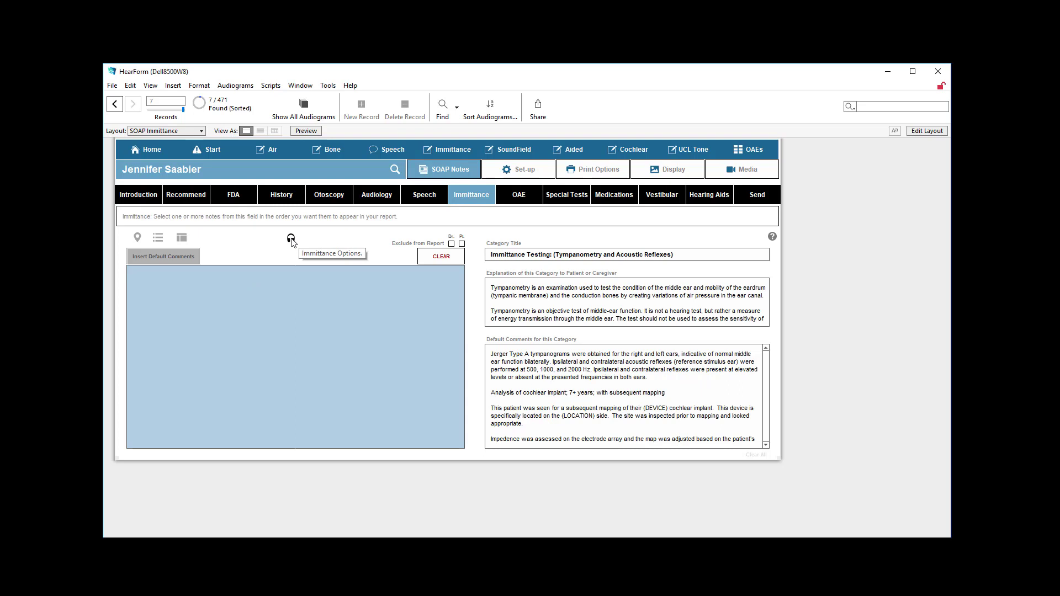
click(291, 240)
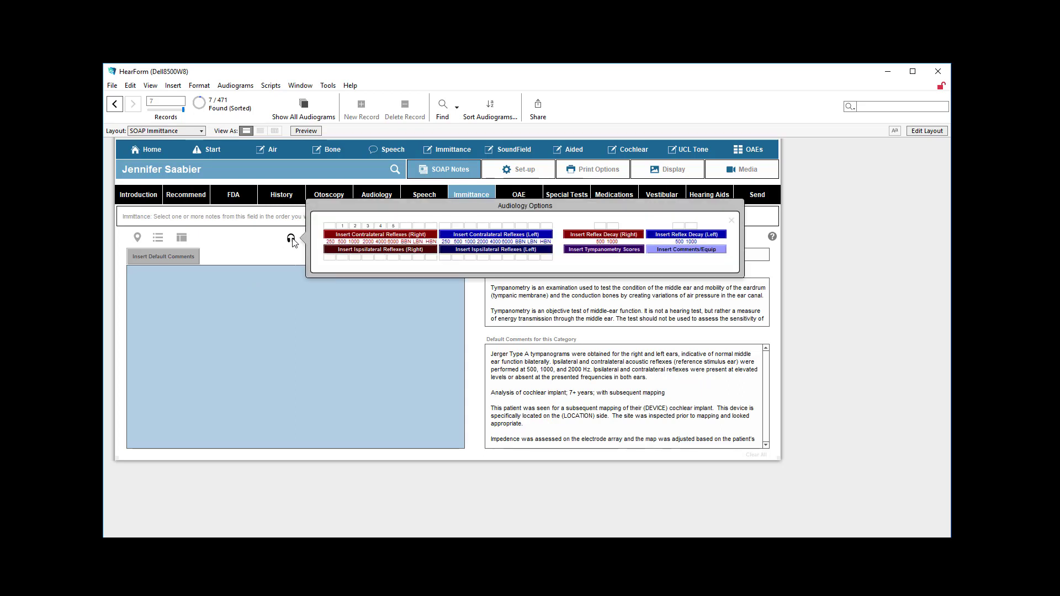
click(398, 236)
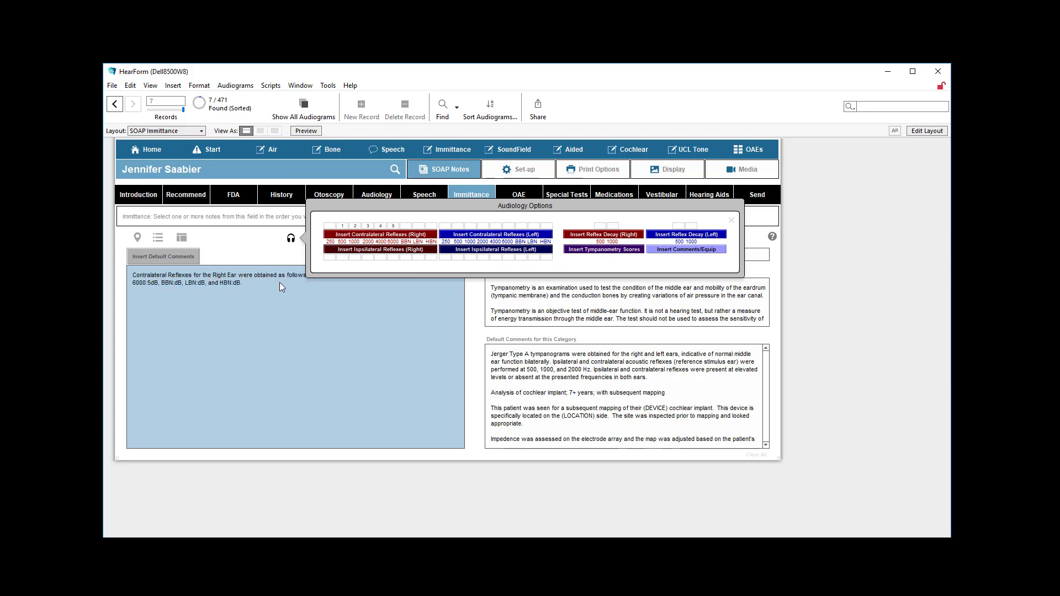
click(604, 237)
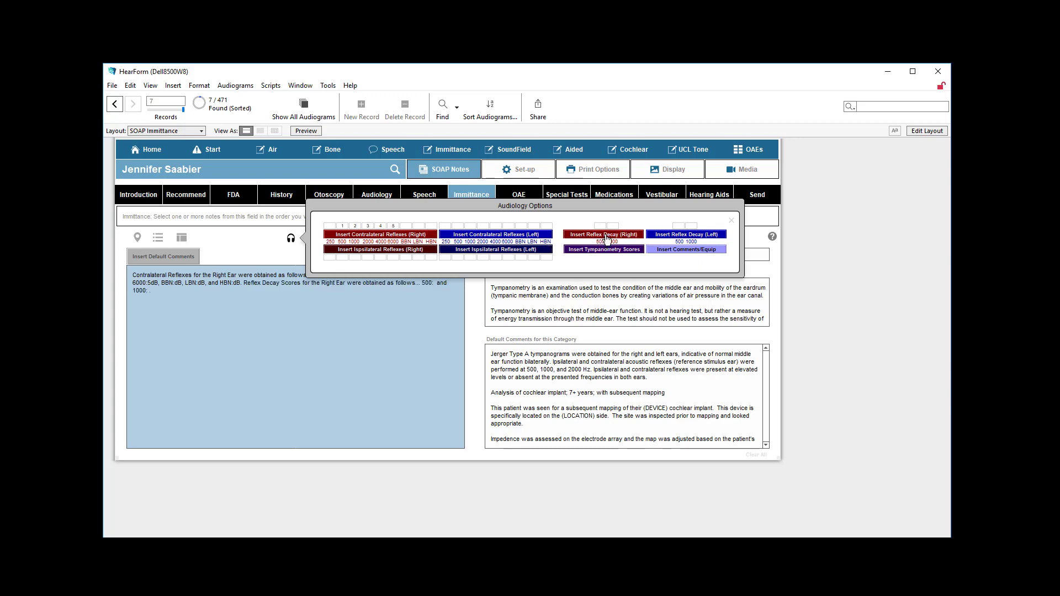
click(503, 252)
click(417, 254)
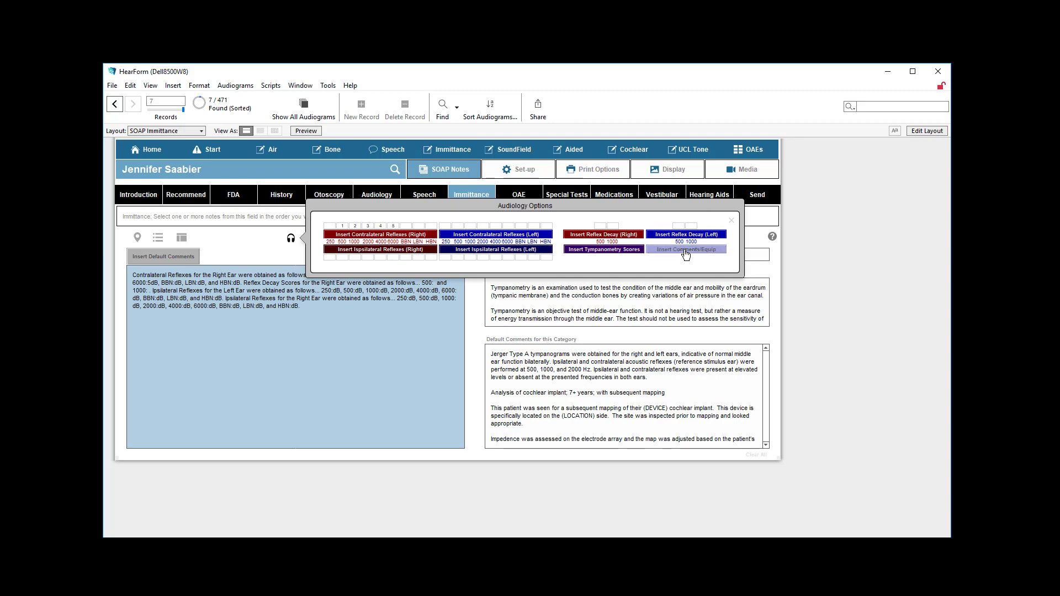
click(686, 250)
click(732, 221)
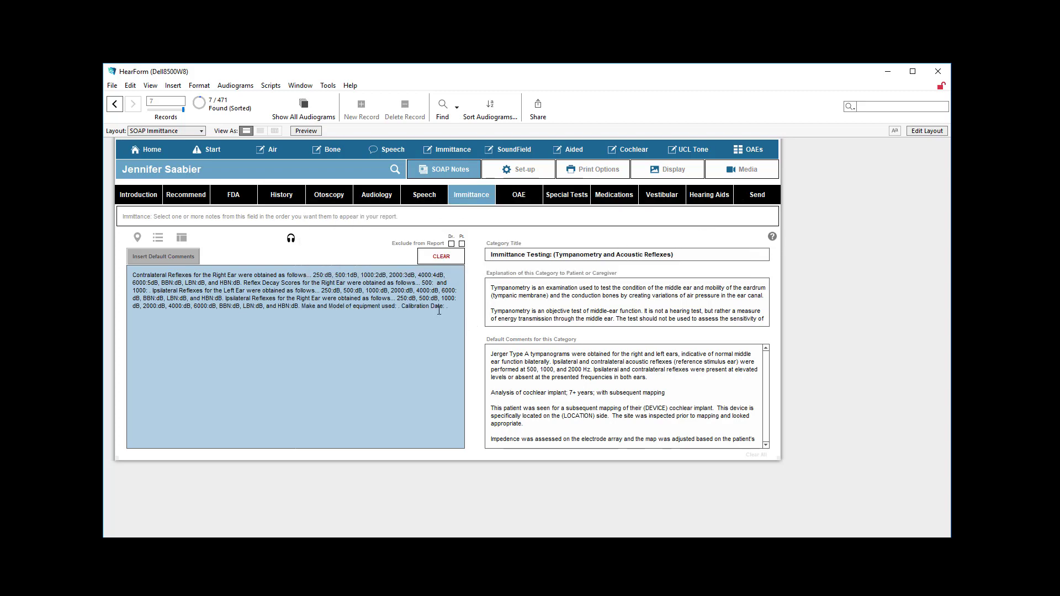
Split the Immittance note before the right-ear ipsilateral reflexes sentence, leaving a blank line between the two paragraphs
drag(439, 310, 130, 249)
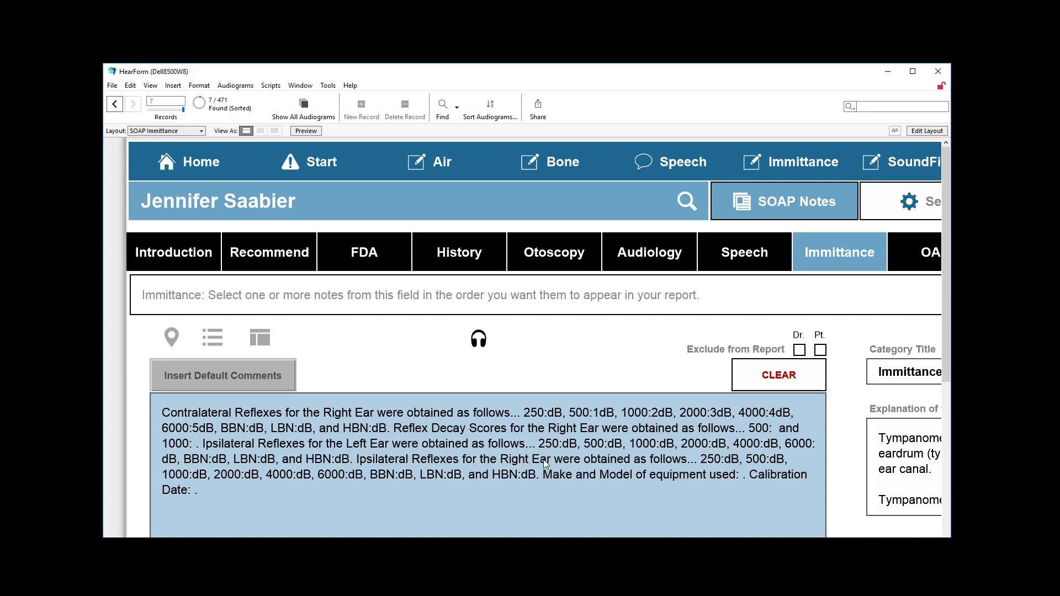
click(357, 459)
key(Return)
key(Return)
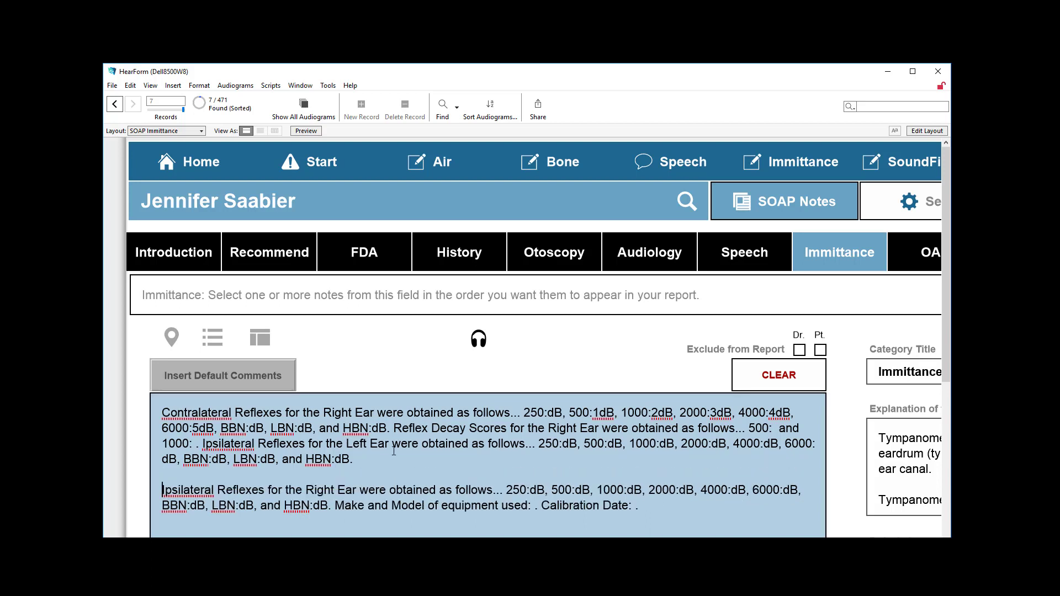
Insert the WRU, bilateral WRU, MCL, UCL and bilateral UCL result sentences into the Speech note
click(711, 267)
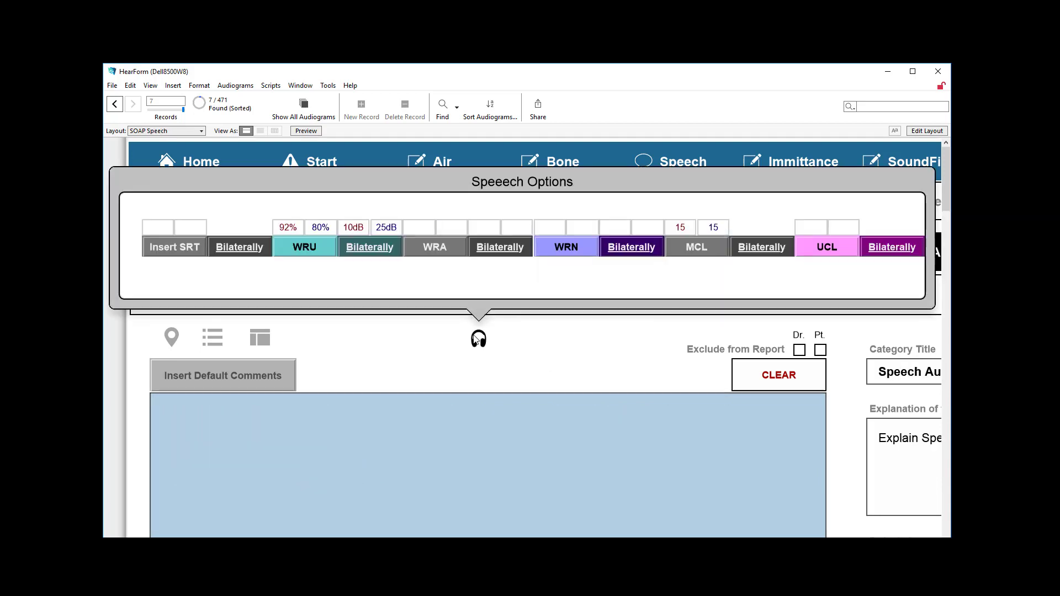
click(300, 252)
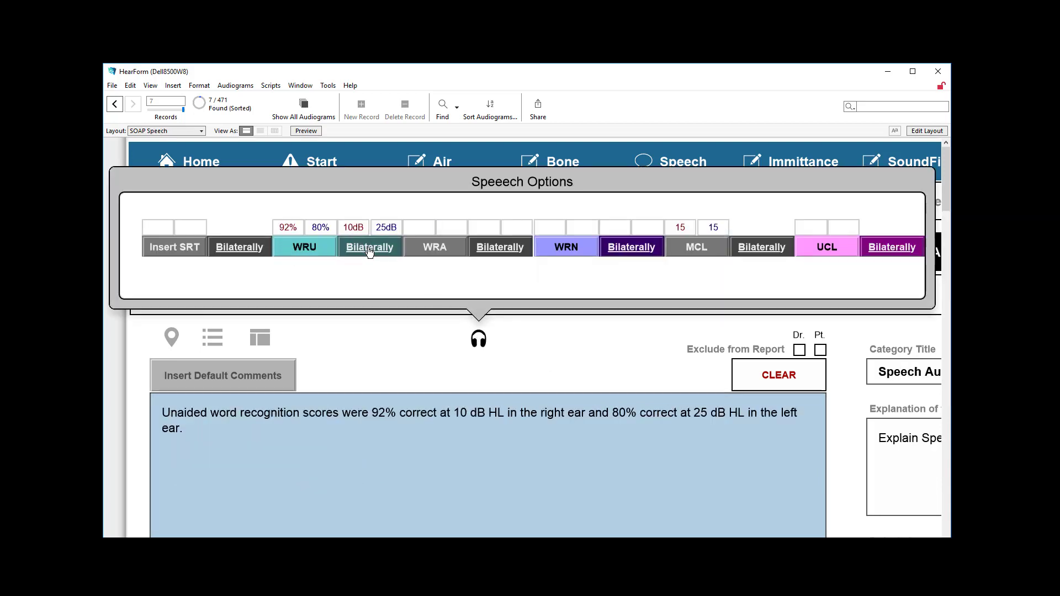
click(369, 252)
click(692, 250)
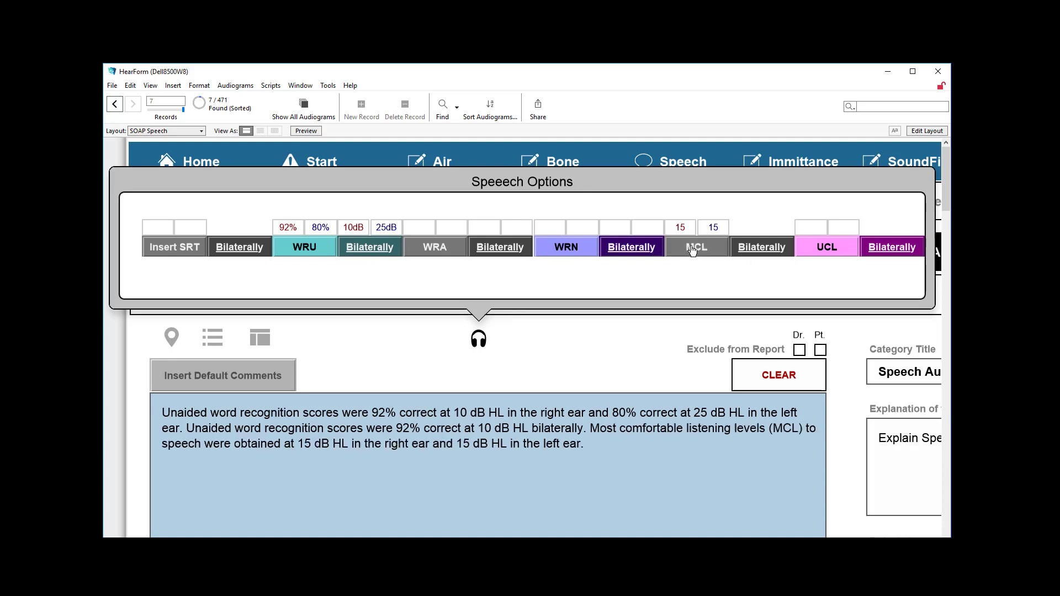
click(809, 252)
click(888, 247)
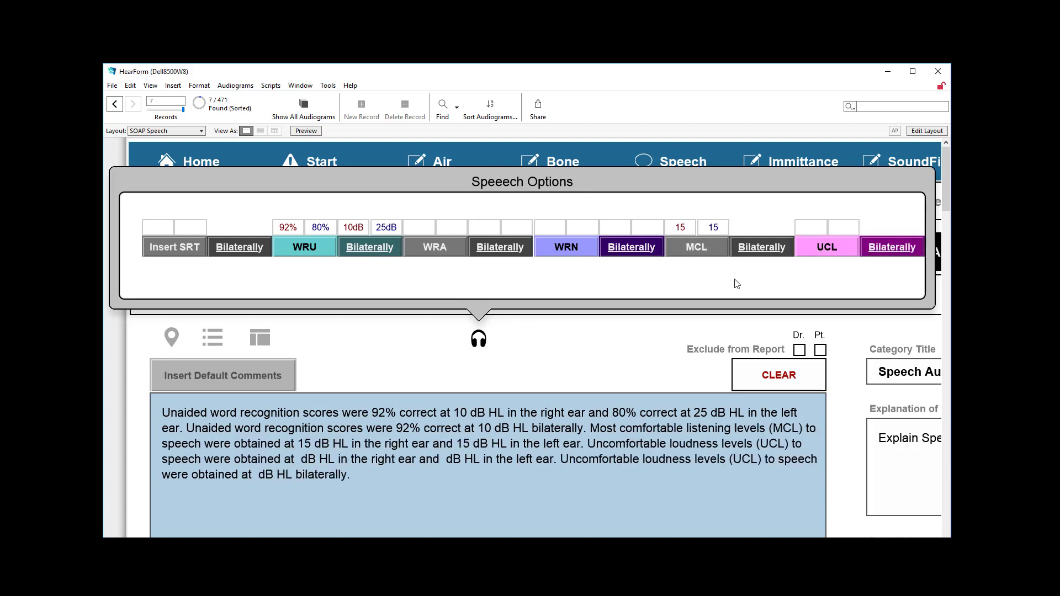
Close the speech options and open the Audiology category of the SOAP notes
click(479, 339)
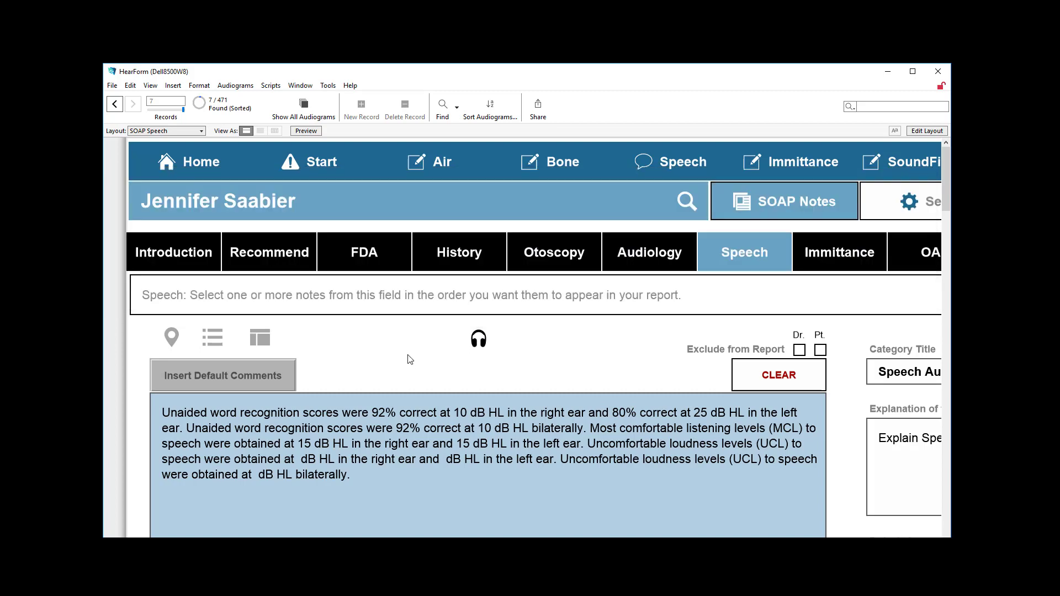
scroll(410, 352, down, 2)
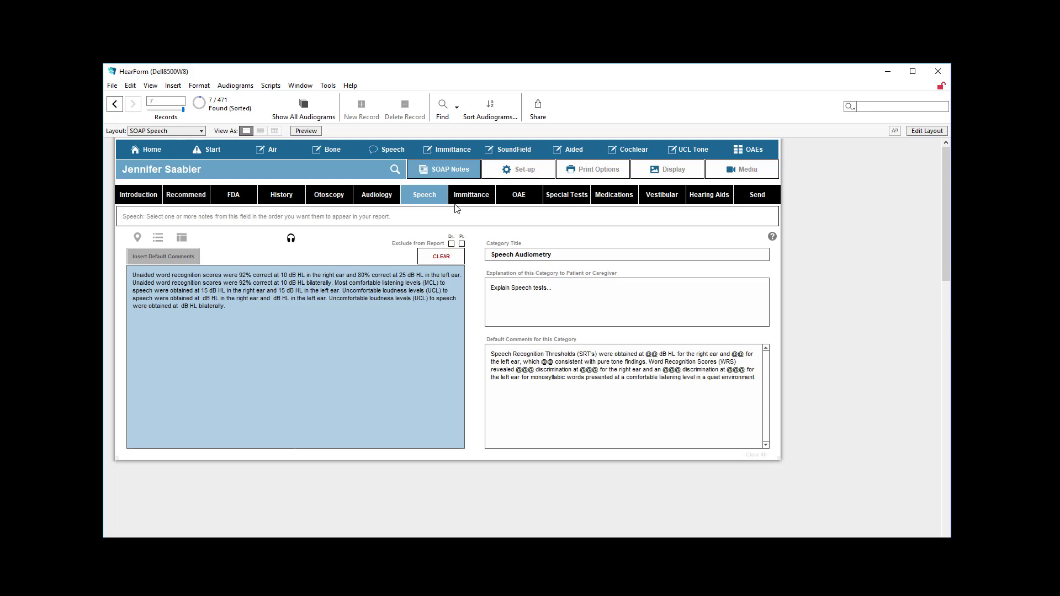
click(392, 197)
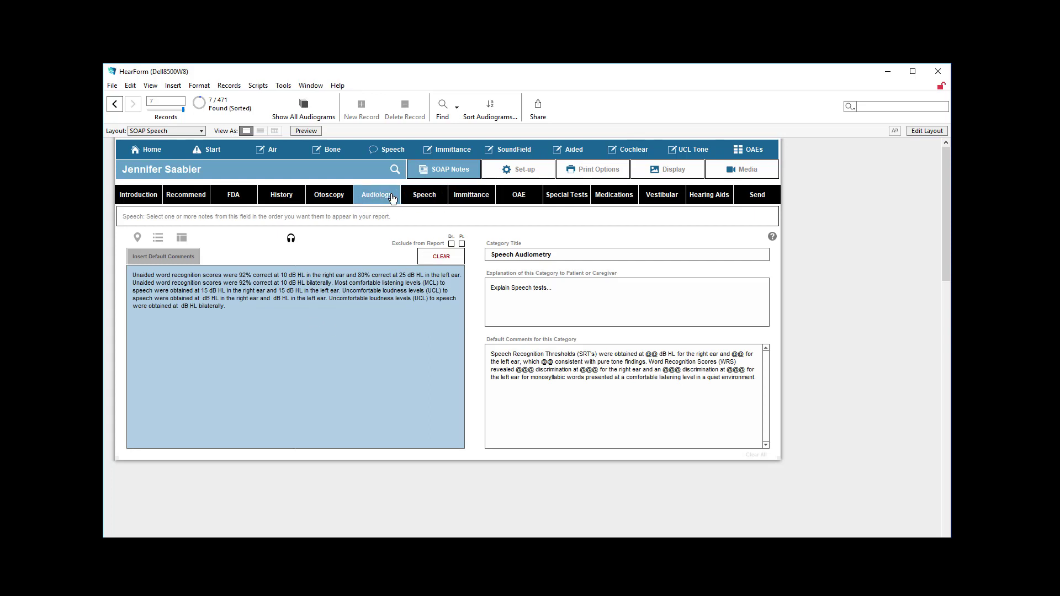
Insert the UCL pure tone results, the bilateral UCL results and the audiometric results into the Audiology note
click(292, 238)
click(345, 246)
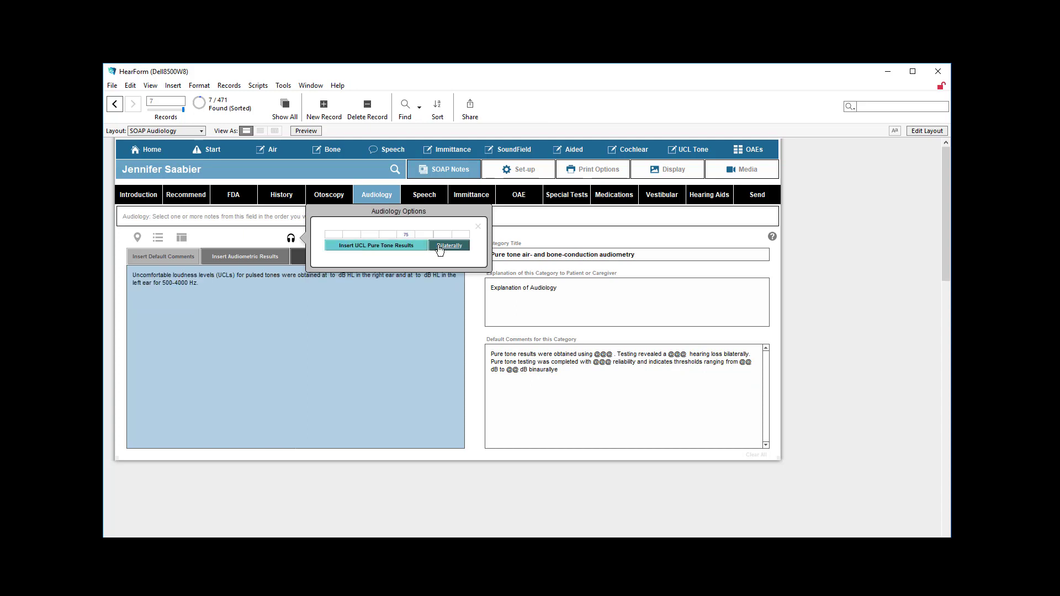
click(451, 249)
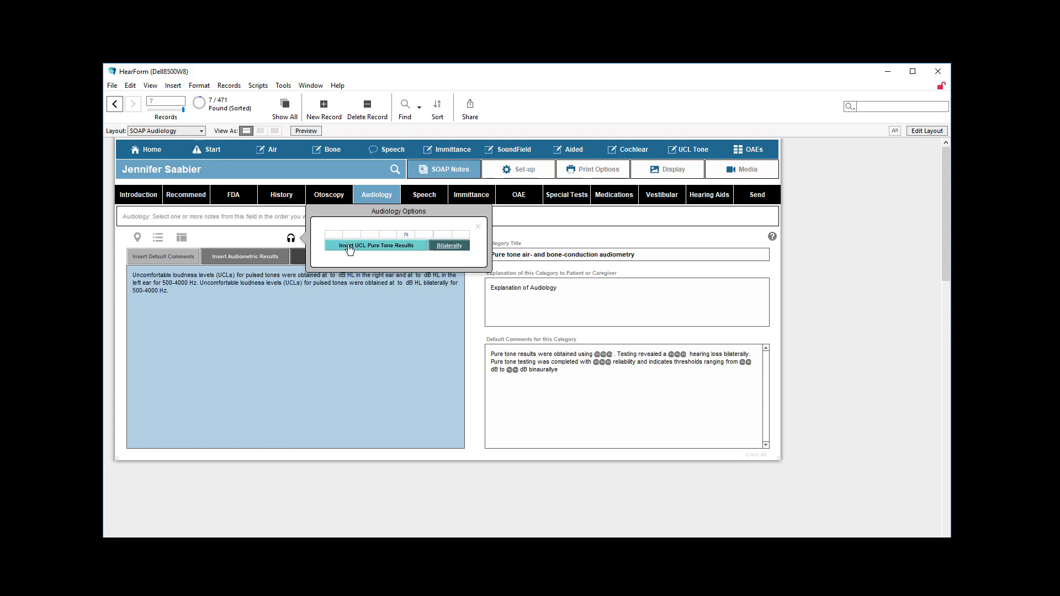
click(482, 229)
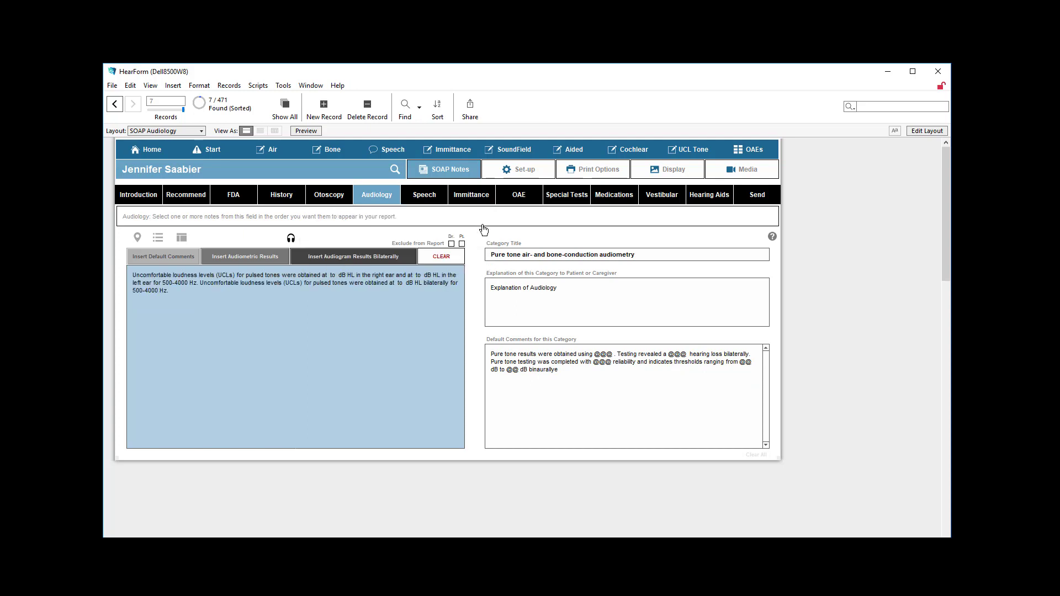
click(242, 260)
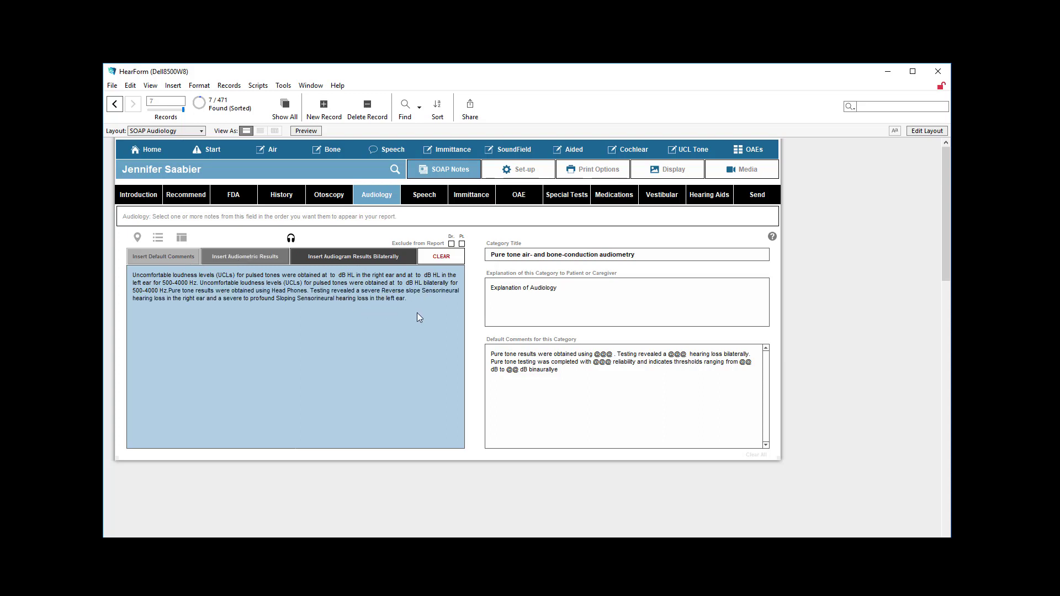
Delete all text in the Audiology note and insert only the audiometric results
drag(416, 313, 131, 272)
key(Delete)
click(219, 258)
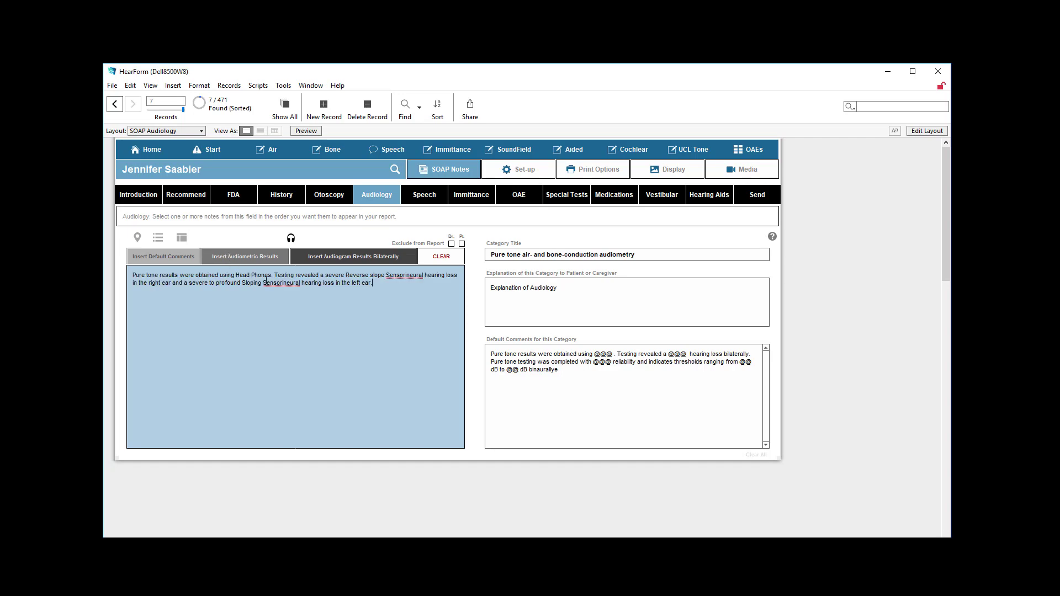
Open the Send section of the SOAP notes for building the physician and patient reports
scroll(324, 312, up, 2)
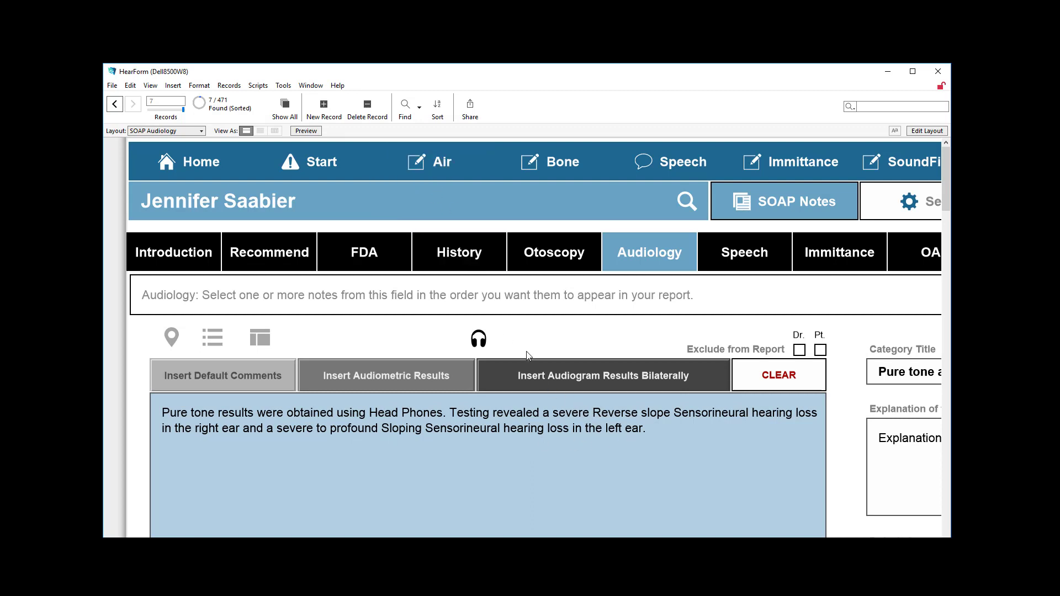
scroll(526, 355, down, 2)
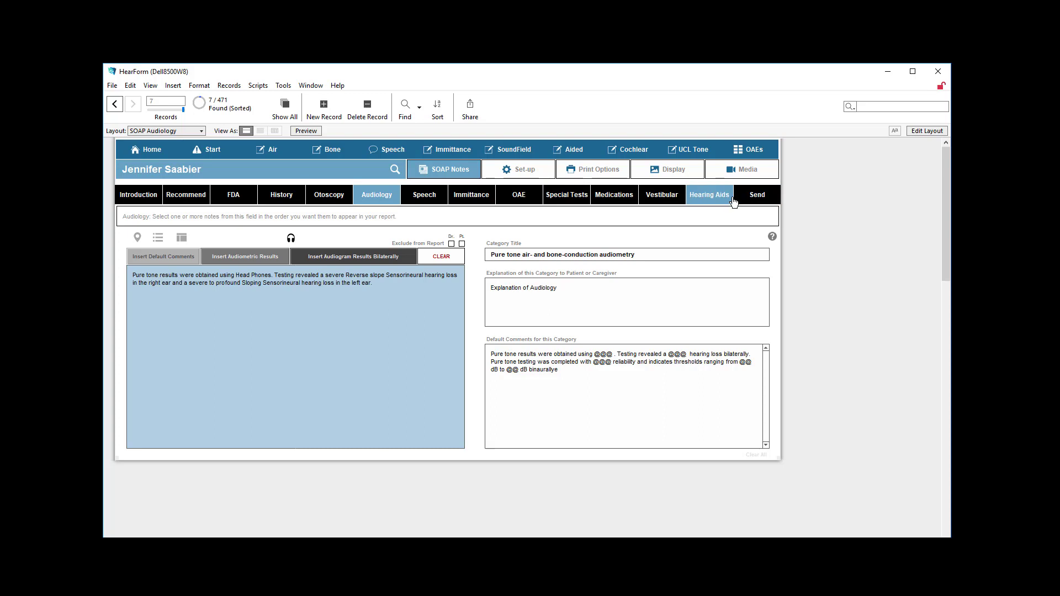
click(755, 196)
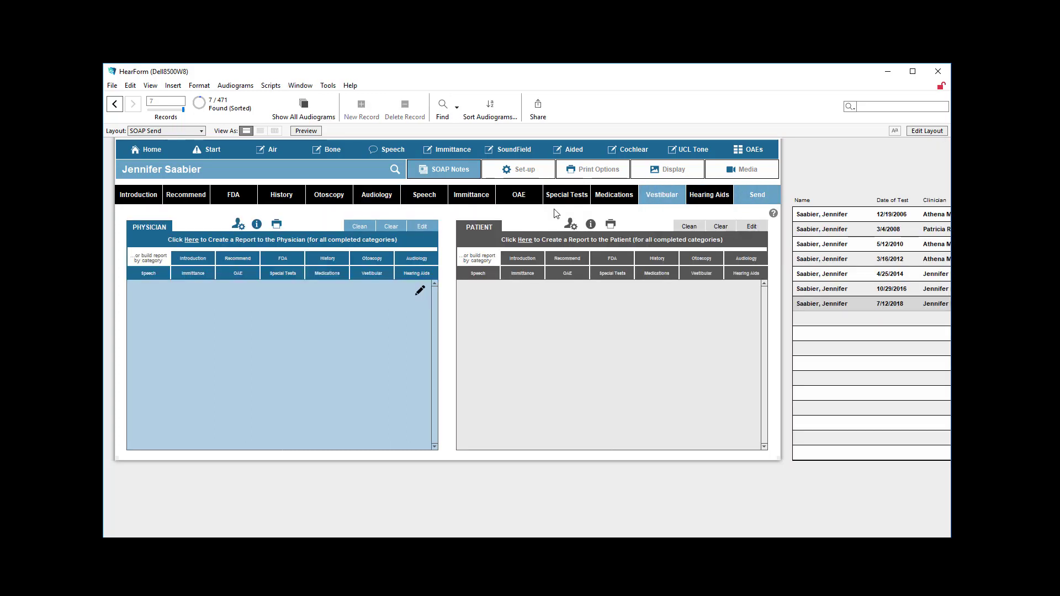